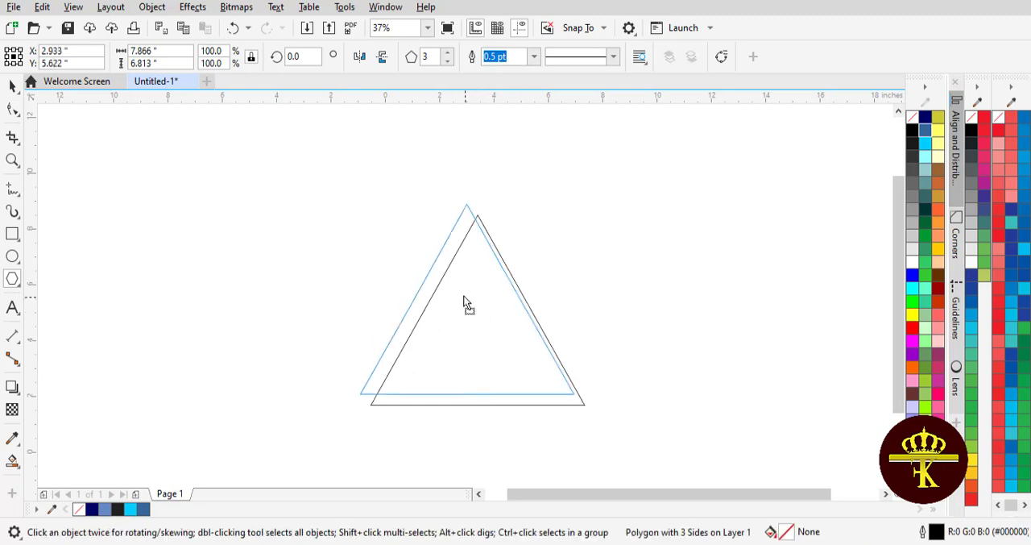
- Rotate the triangle to 270° so that it points right, and deselect it
{"action": "left_click", "coordinate": [450, 288]}
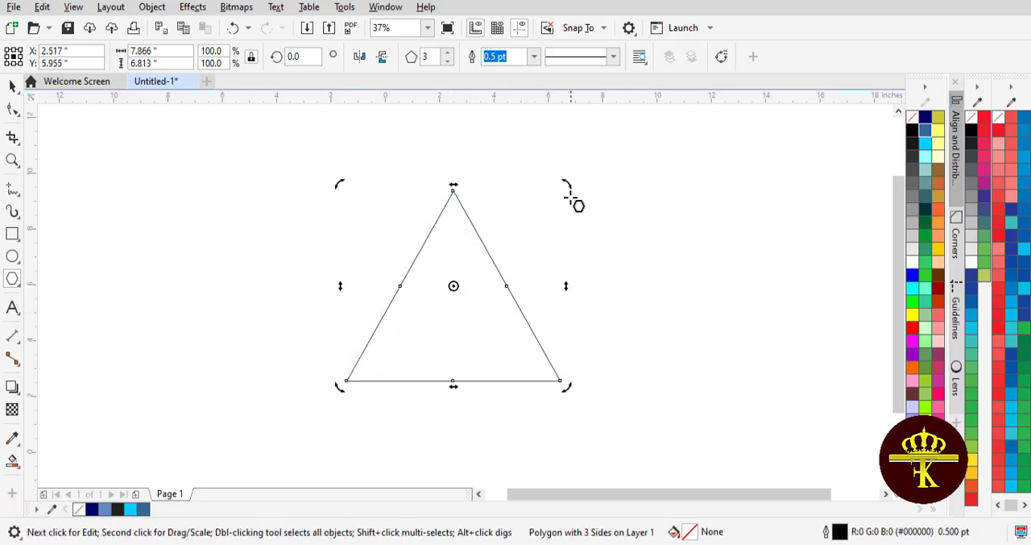
{"action": "left_click_drag", "start_coordinate": [567, 185], "coordinate": [591, 426]}
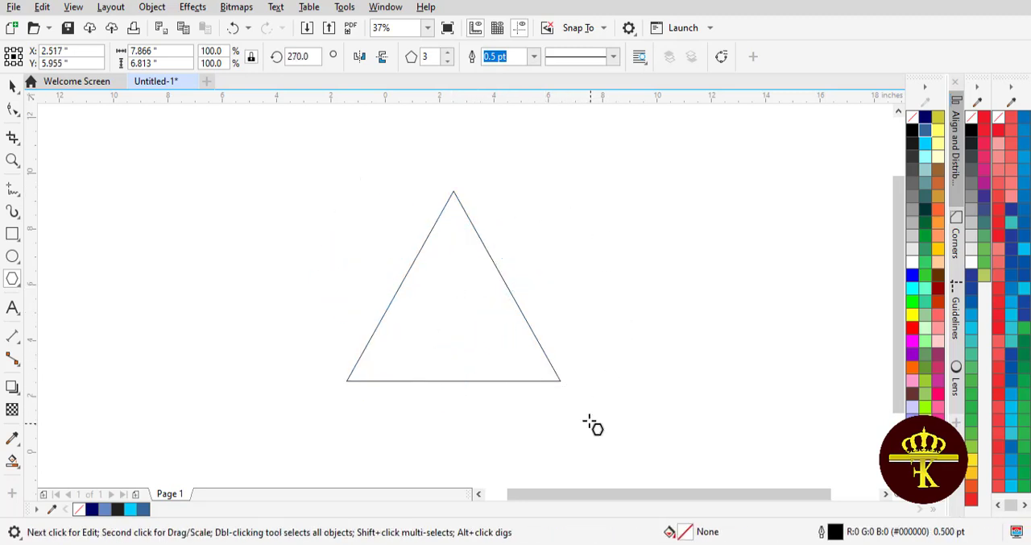
{"action": "left_click", "coordinate": [9, 87]}
{"action": "left_click", "coordinate": [103, 163]}
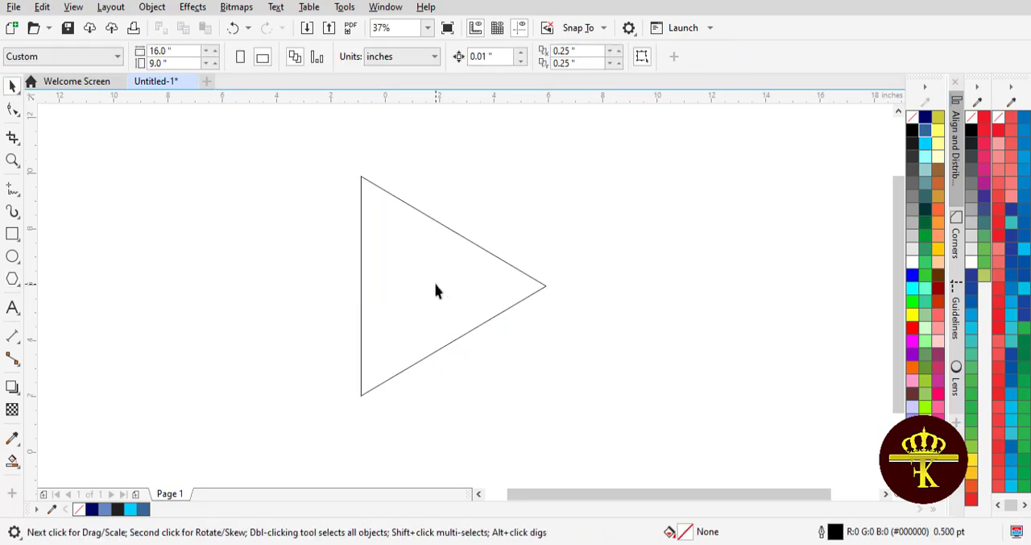
- Draw a rectangle about 4.42 by 7.86 inches from the triangle's upper-left corner, spanning the full height of its vertical side
{"action": "left_click", "coordinate": [12, 238]}
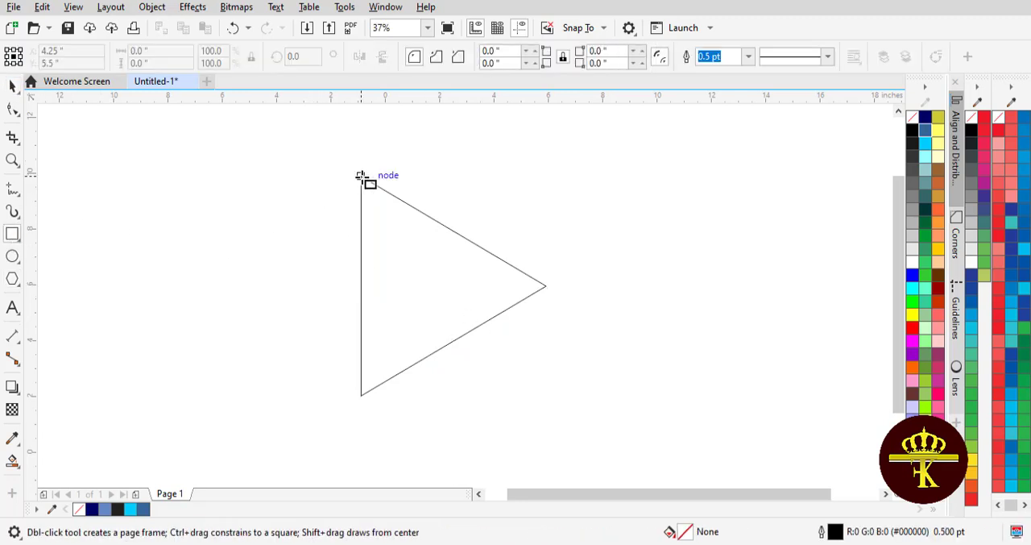
{"action": "left_click_drag", "start_coordinate": [361, 176], "coordinate": [482, 396]}
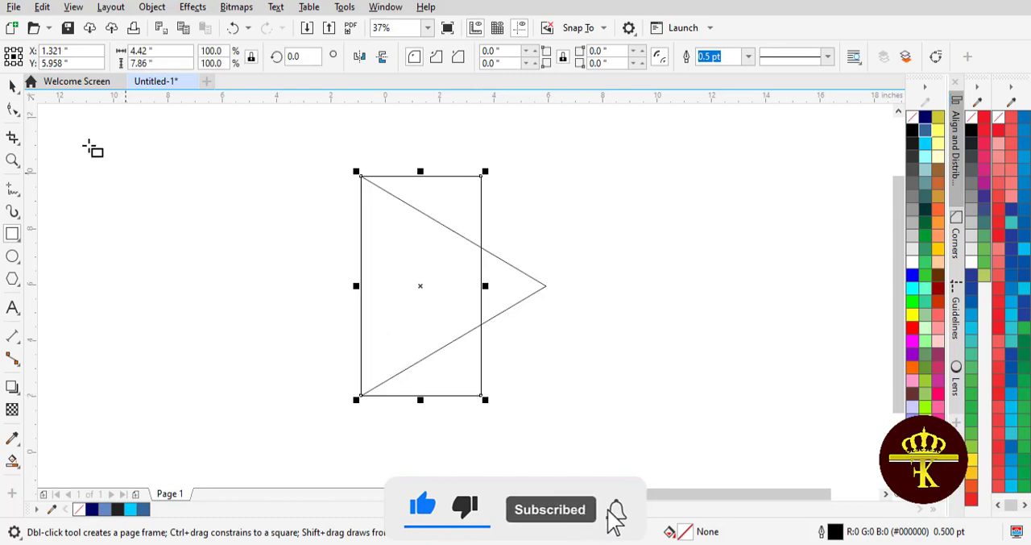
{"action": "left_click", "coordinate": [14, 86]}
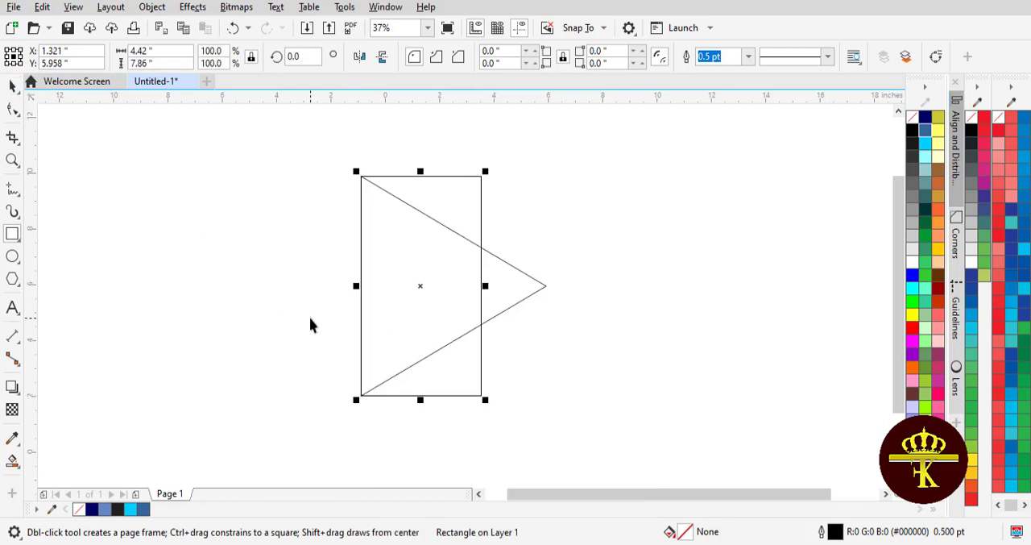
- Skew the rectangle upward by 30° so that its bottom edge follows the triangle's lower edge, and deselect it
{"action": "left_click", "coordinate": [411, 285]}
{"action": "left_click_drag", "start_coordinate": [486, 288], "coordinate": [481, 226]}
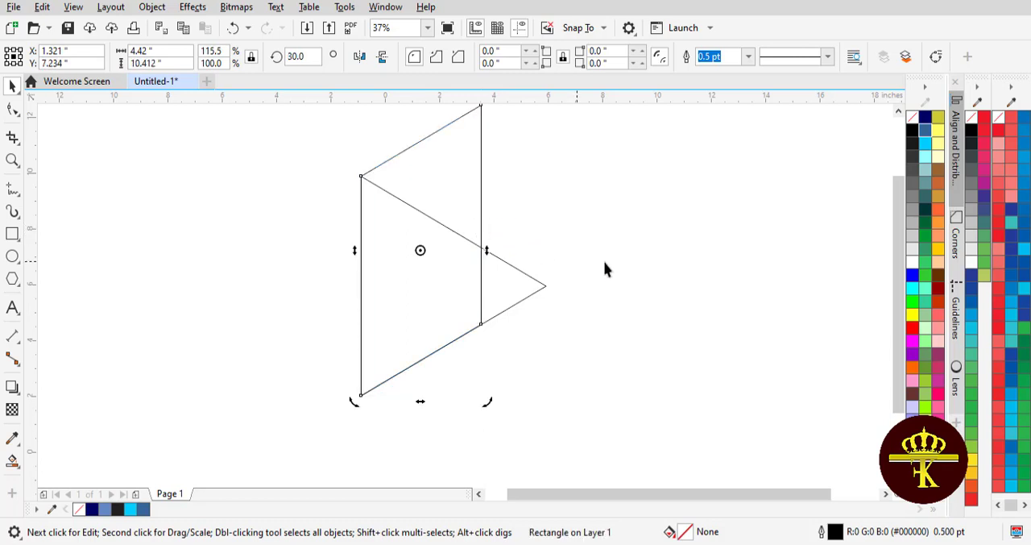
{"action": "left_click_drag", "start_coordinate": [899, 324], "coordinate": [898, 313]}
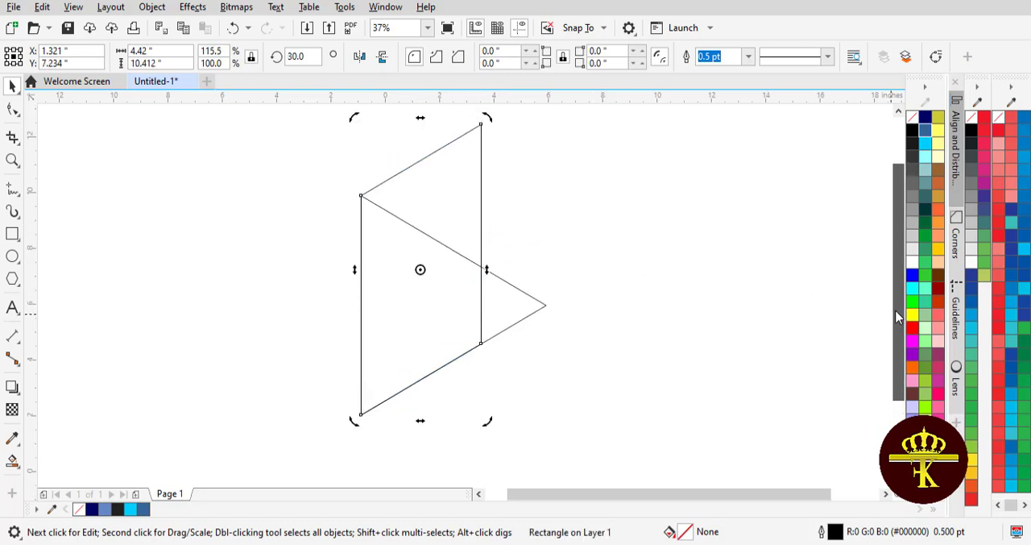
{"action": "left_click", "coordinate": [725, 280]}
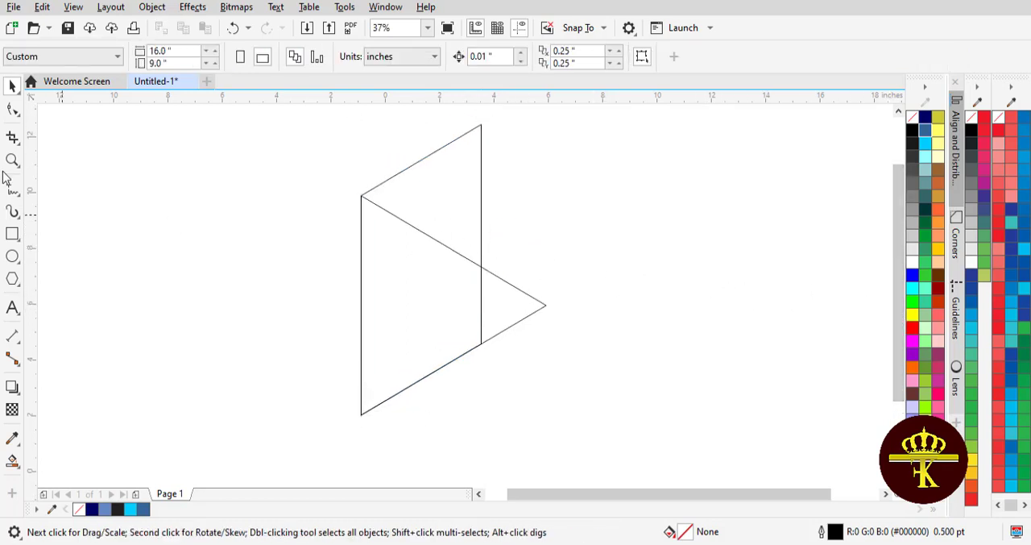
{"action": "left_click", "coordinate": [442, 194]}
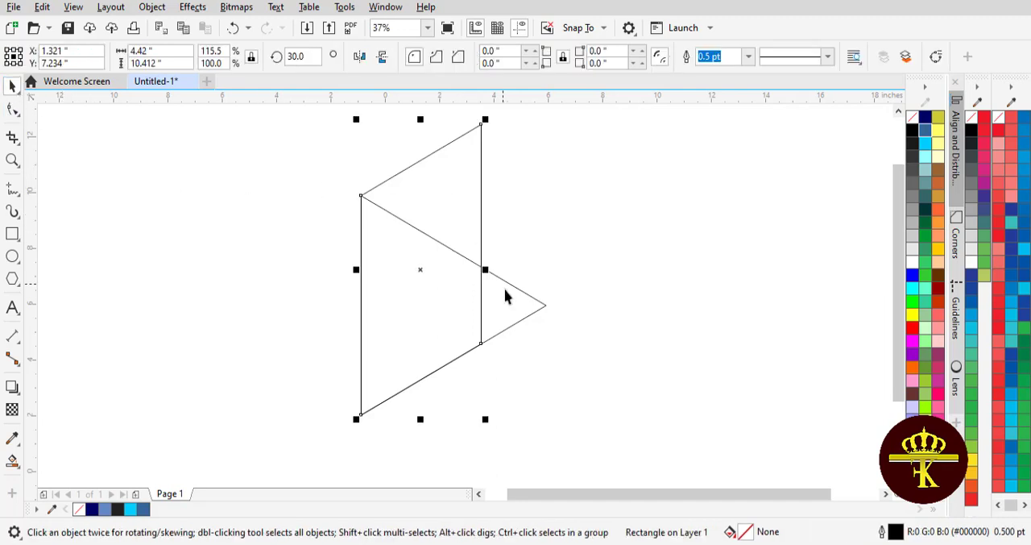
{"action": "left_click", "coordinate": [435, 276]}
{"action": "left_click", "coordinate": [289, 260]}
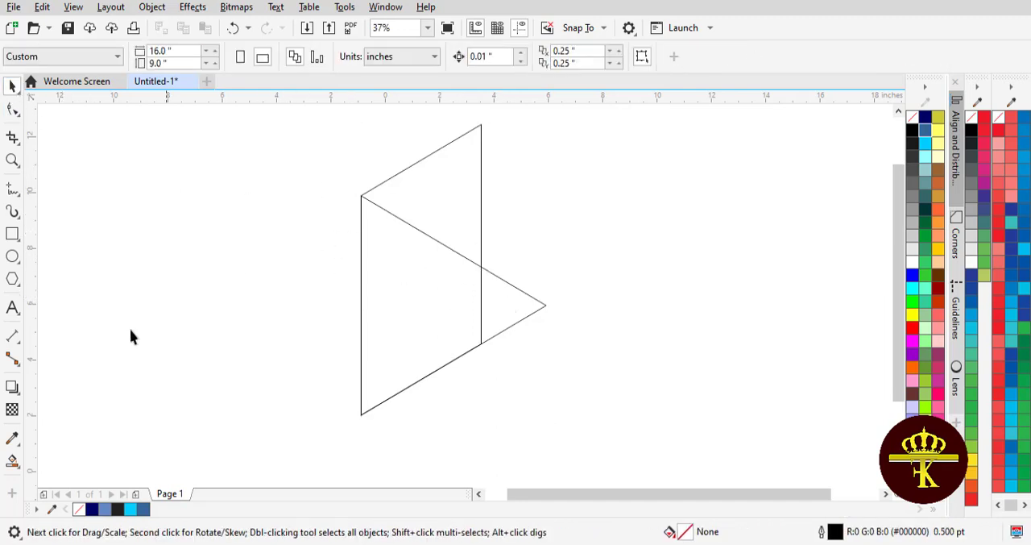
- Use Smart Fill to create blue-filled shapes from the upper triangle, the middle region and the right tip
{"action": "left_click", "coordinate": [12, 462]}
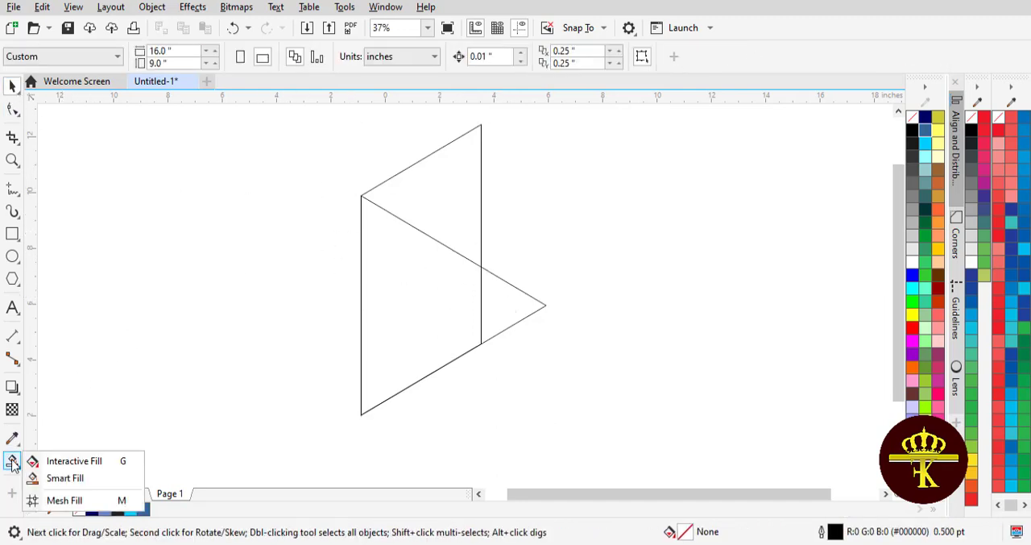
{"action": "left_click", "coordinate": [64, 478]}
{"action": "left_click", "coordinate": [444, 182]}
{"action": "left_click", "coordinate": [406, 308]}
{"action": "left_click", "coordinate": [511, 303]}
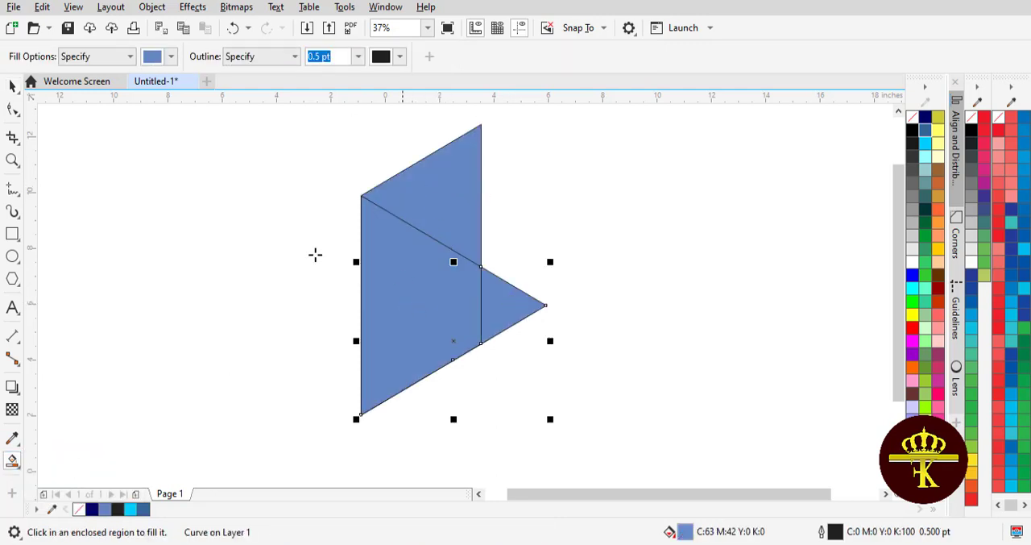
{"action": "left_click", "coordinate": [11, 87]}
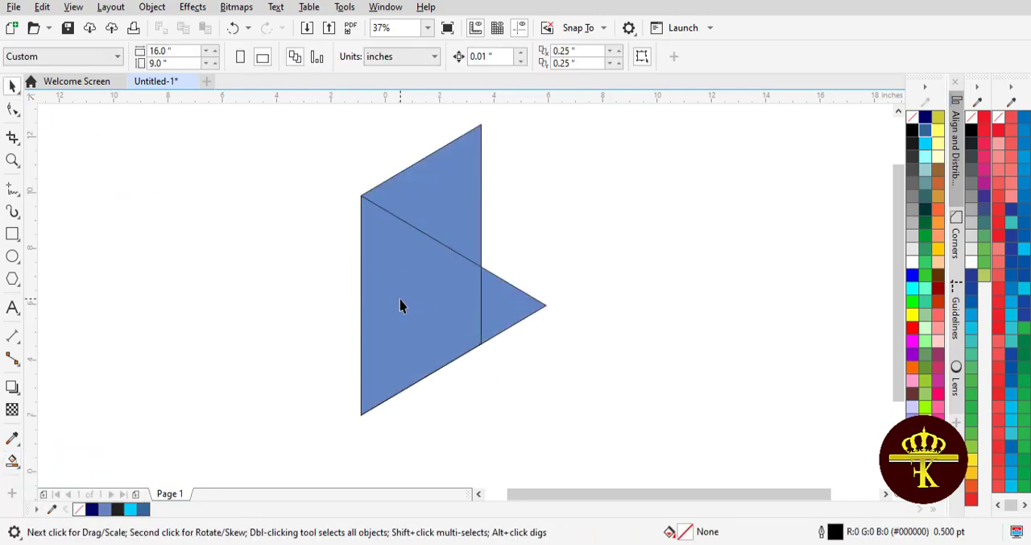
- Fill the upper triangle with Deep Navy Blue and the middle region with Sky Blue
{"action": "left_click", "coordinate": [423, 208]}
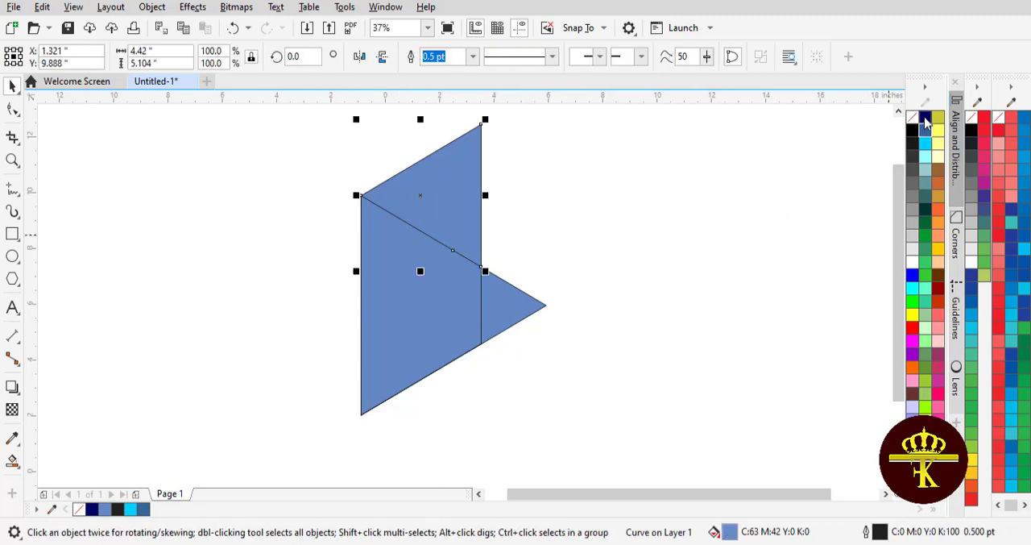
{"action": "left_click", "coordinate": [925, 119]}
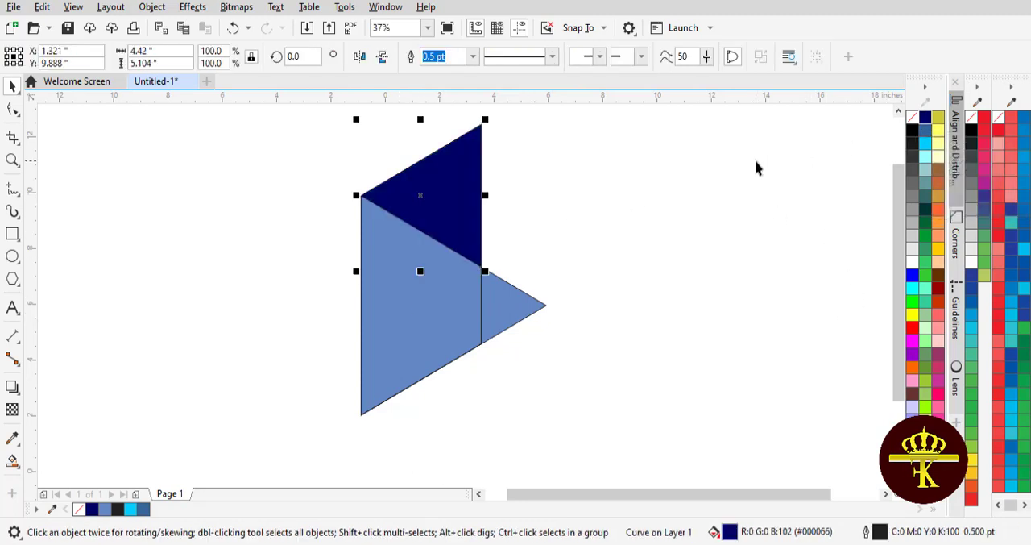
{"action": "left_click", "coordinate": [449, 315]}
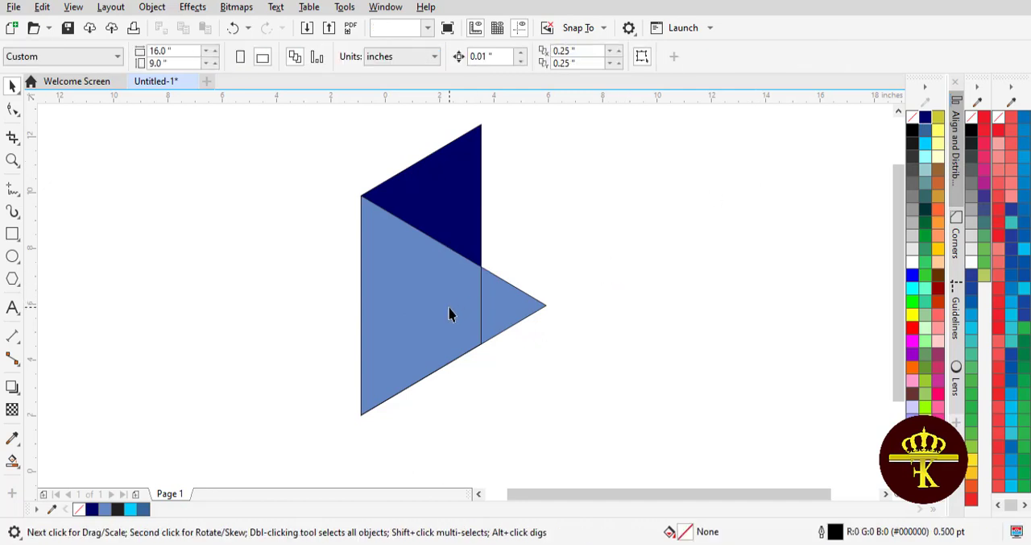
{"action": "left_click", "coordinate": [925, 131]}
{"action": "left_click", "coordinate": [925, 143]}
{"action": "left_click", "coordinate": [558, 287]}
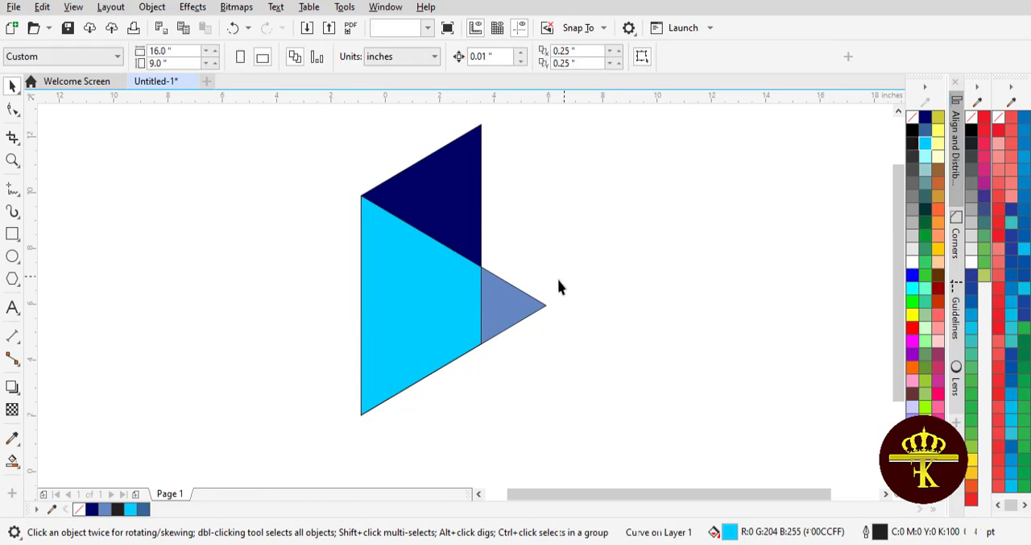
- Try Deep Navy Blue, Ice Blue and pale teal on the right tip, and settle on Sky Blue
{"action": "left_click", "coordinate": [539, 299]}
{"action": "left_click", "coordinate": [925, 122]}
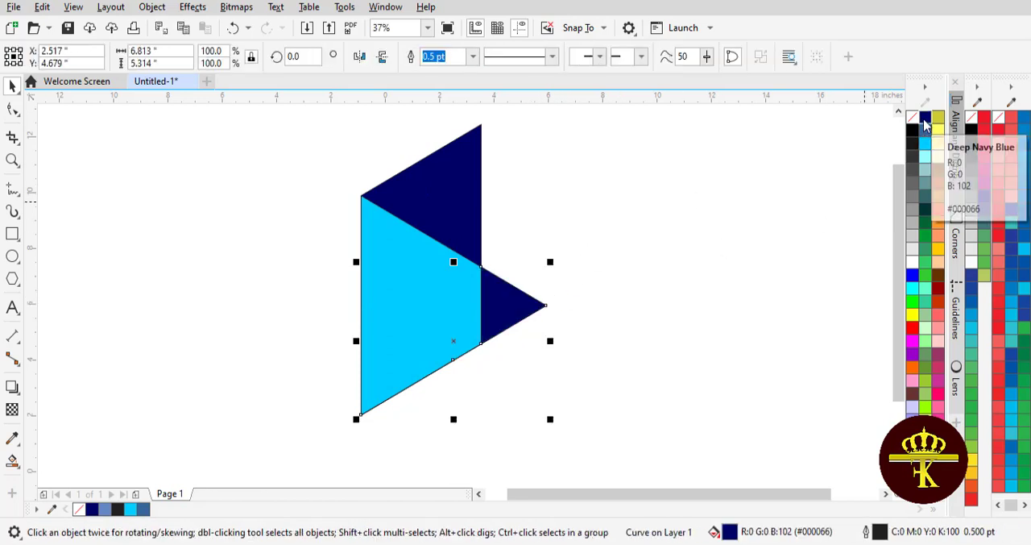
{"action": "left_click", "coordinate": [928, 158]}
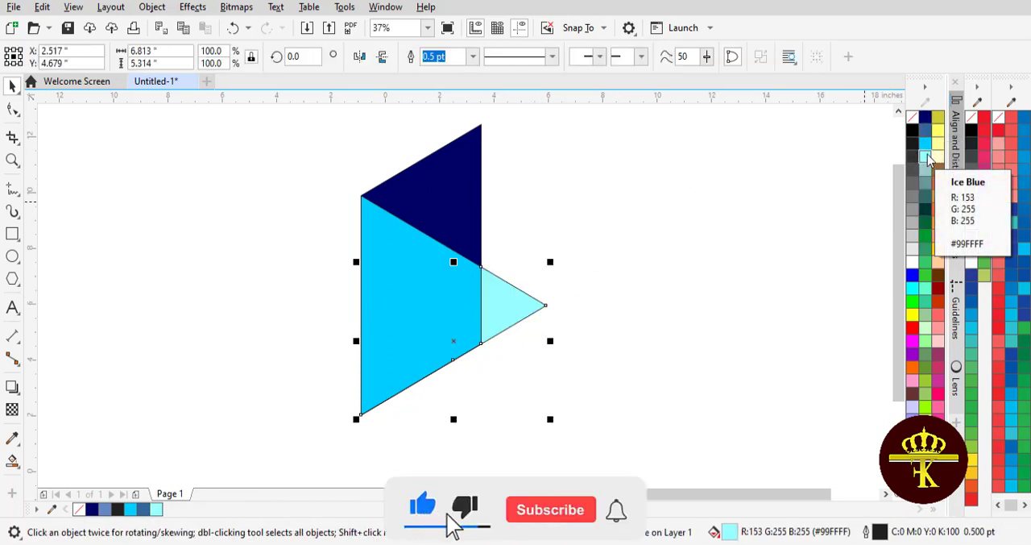
{"action": "left_click", "coordinate": [927, 172]}
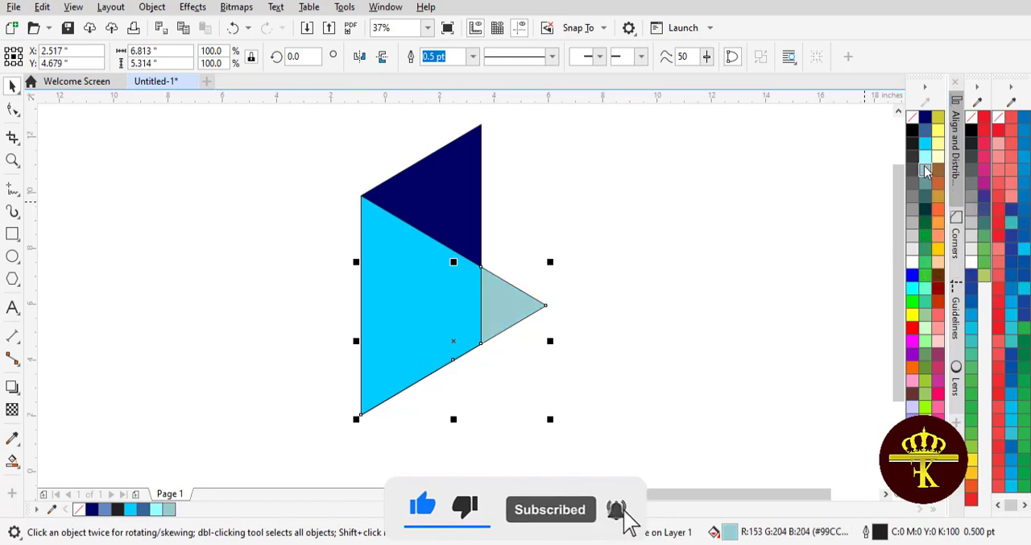
{"action": "left_click", "coordinate": [927, 150]}
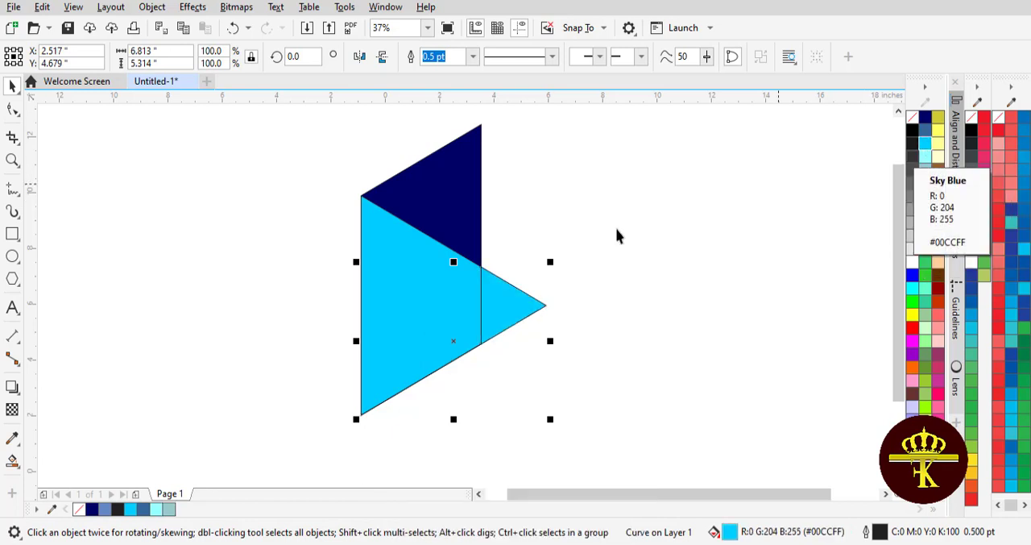
- Recolor the middle region with medium blue #336699 and deselect it
{"action": "left_click", "coordinate": [456, 288]}
{"action": "left_click", "coordinate": [925, 133]}
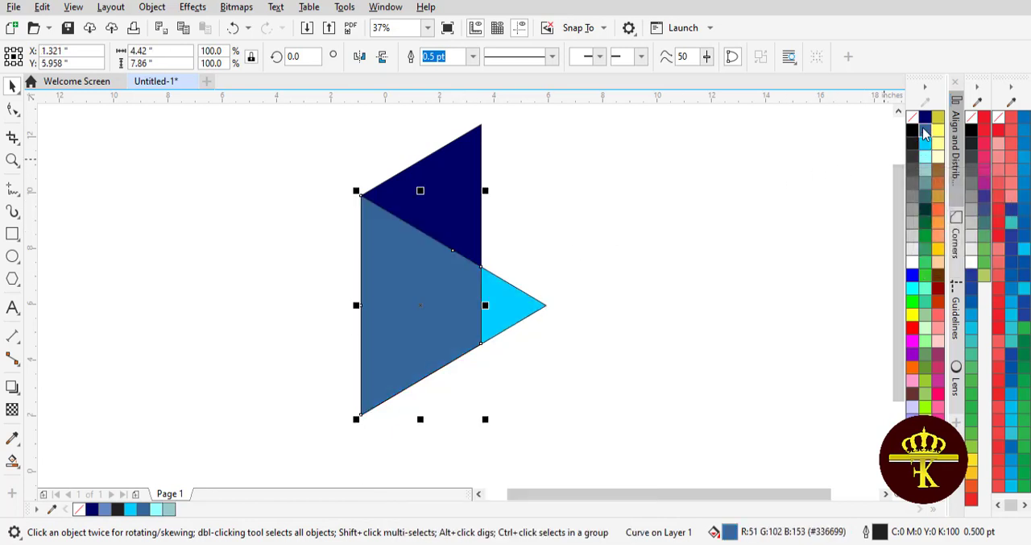
{"action": "left_click", "coordinate": [581, 203]}
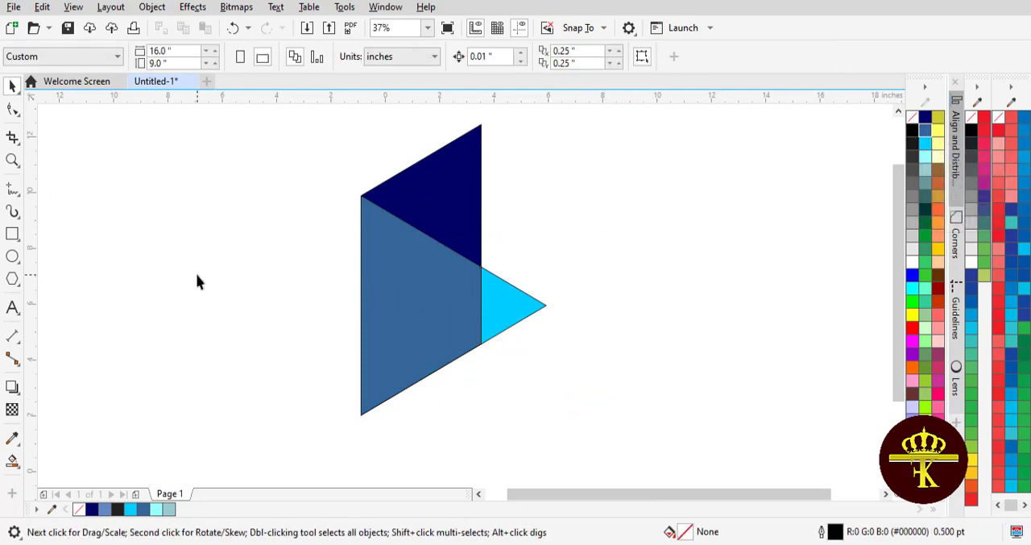
- Draw a regular six-sided polygon about 1.76 by 2.03 inches and place it just above the light blue tip
{"action": "left_click", "coordinate": [16, 279]}
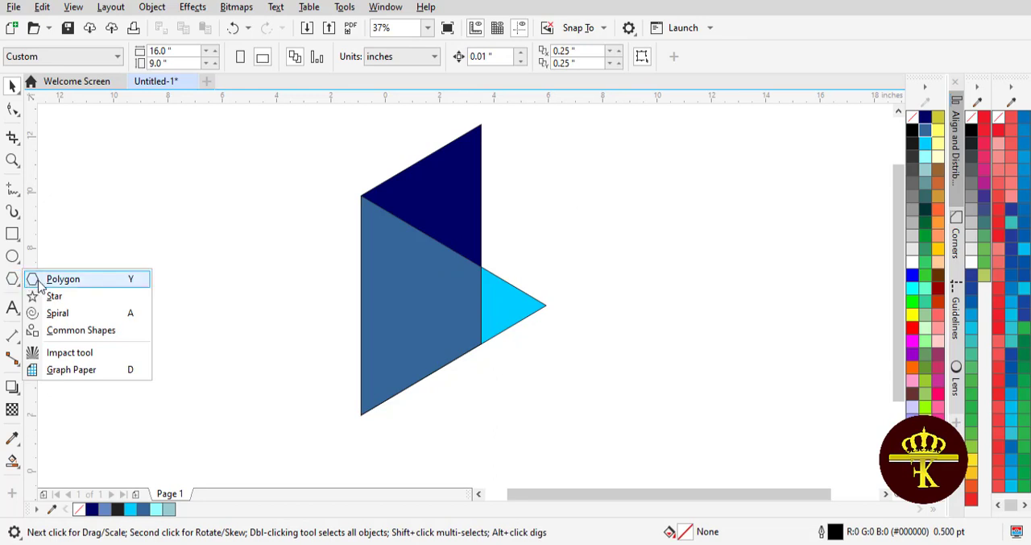
{"action": "left_click", "coordinate": [32, 283]}
{"action": "left_click", "coordinate": [500, 59]}
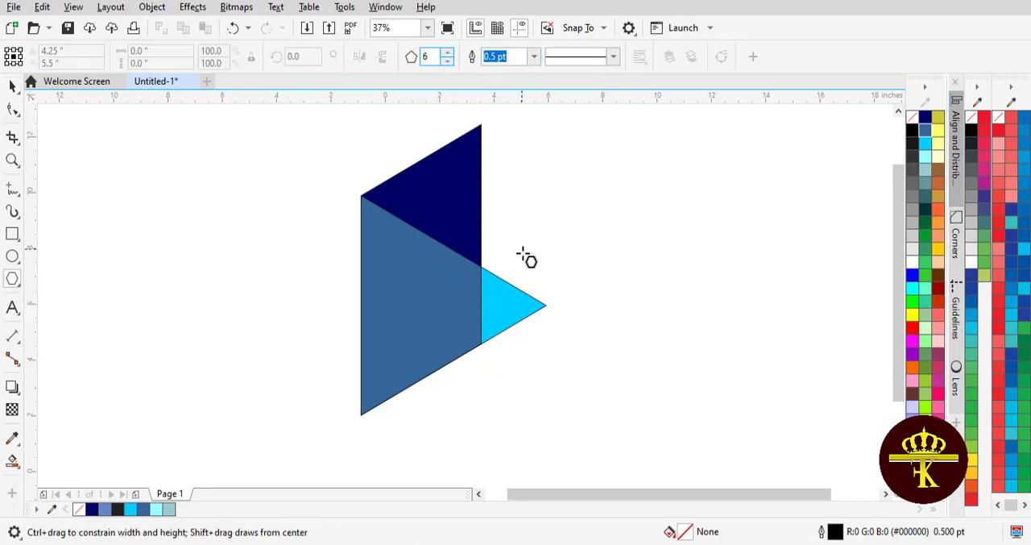
{"action": "left_click_drag", "start_coordinate": [516, 224], "coordinate": [574, 287]}
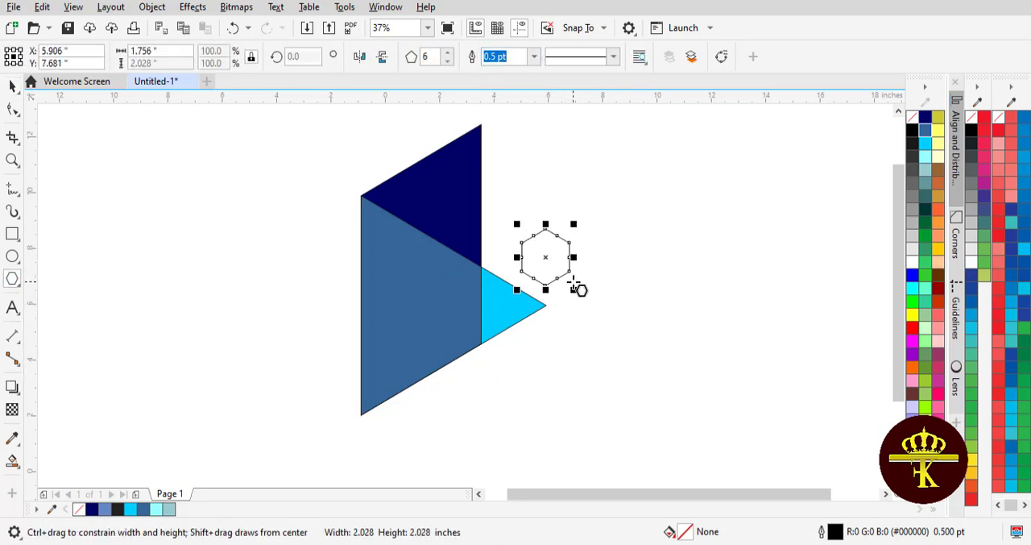
{"action": "left_click_drag", "start_coordinate": [546, 257], "coordinate": [561, 262]}
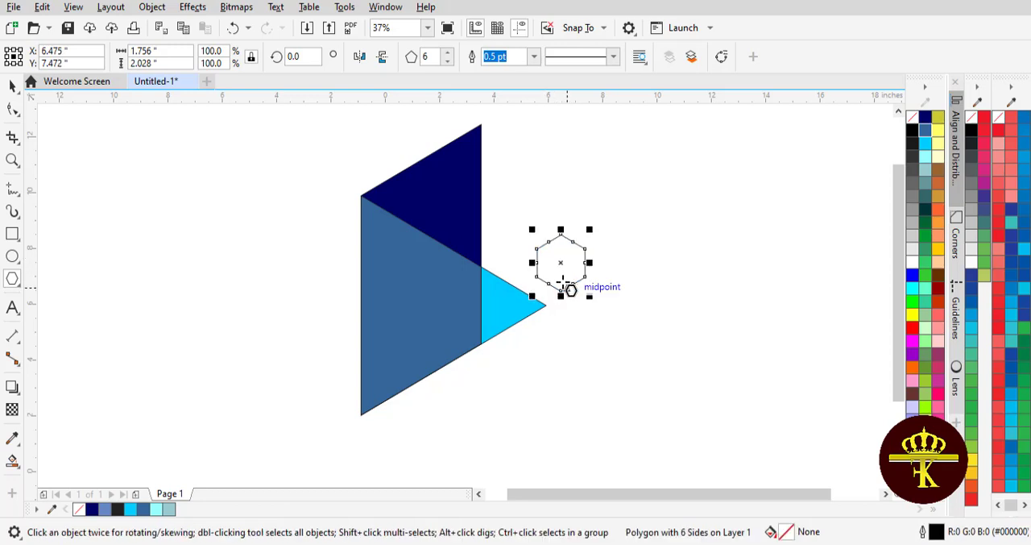
- Move the hexagon so that its bottom corner snaps onto the right tip of the light blue shape
{"action": "scroll", "coordinate": [535, 274], "scroll_direction": "up", "scroll_amount": 1}
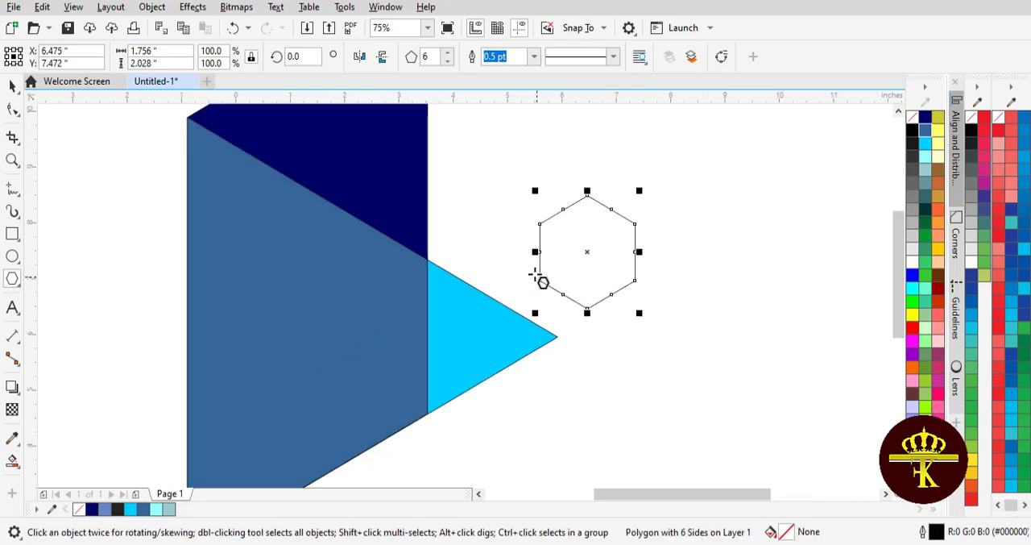
{"action": "left_click_drag", "start_coordinate": [587, 309], "coordinate": [569, 316]}
{"action": "key", "text": "ctrl+z"}
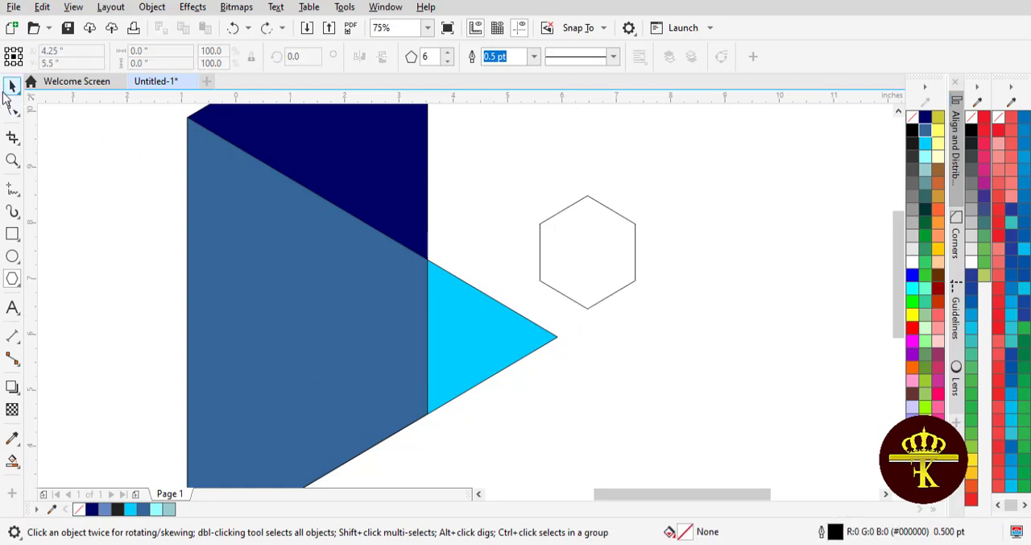
{"action": "left_click", "coordinate": [12, 87]}
{"action": "left_click", "coordinate": [598, 287]}
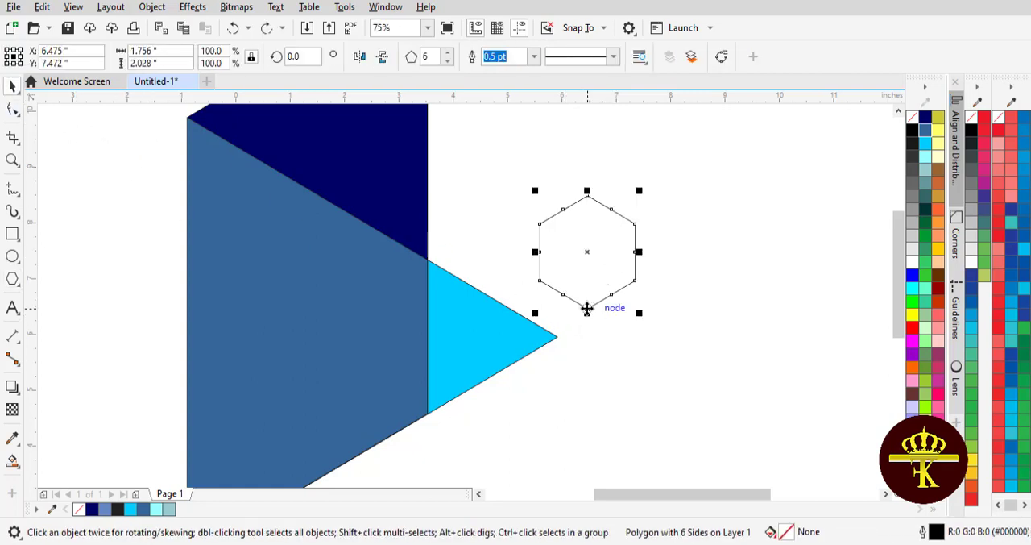
{"action": "left_click_drag", "start_coordinate": [590, 308], "coordinate": [557, 339]}
{"action": "left_click", "coordinate": [656, 297]}
{"action": "scroll", "coordinate": [618, 295], "scroll_direction": "down", "scroll_amount": 2}
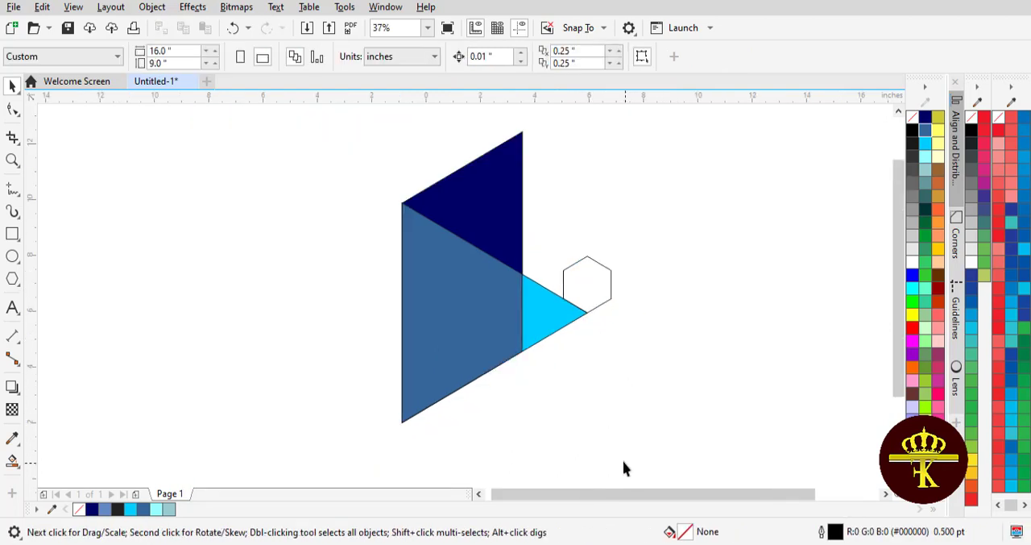
- Select all the triangle and rectangle shapes without the hexagon, and move their rotation center to the hexagon's center
{"action": "left_click_drag", "start_coordinate": [305, 129], "coordinate": [314, 154]}
{"action": "left_click", "coordinate": [603, 448]}
{"action": "left_click_drag", "start_coordinate": [598, 444], "coordinate": [320, 124]}
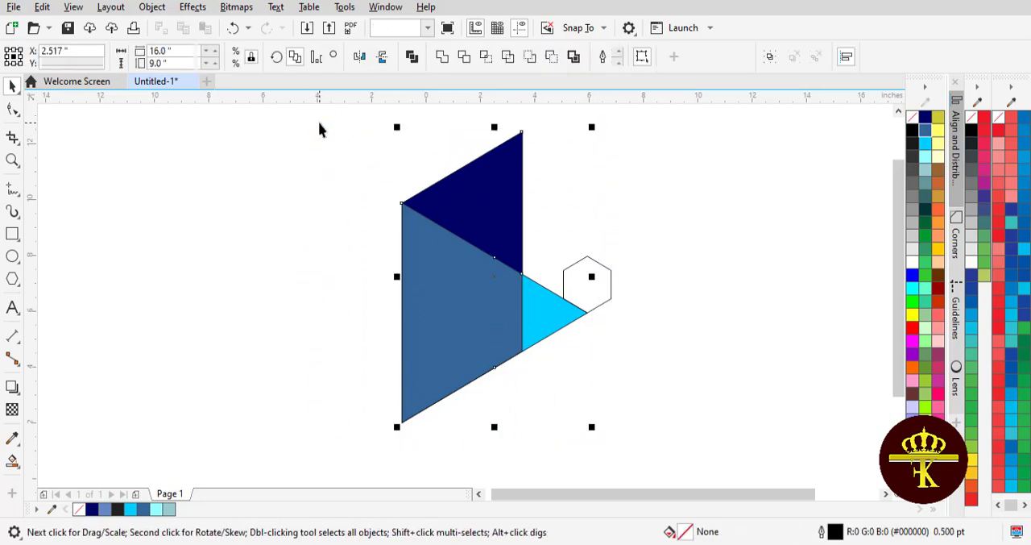
{"action": "left_click", "coordinate": [497, 277]}
{"action": "left_click_drag", "start_coordinate": [495, 277], "coordinate": [585, 284]}
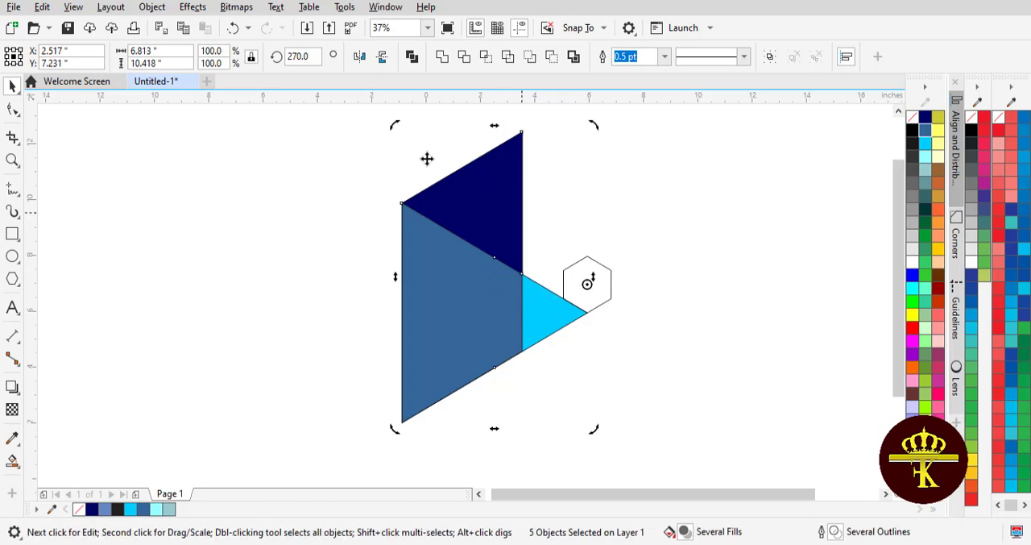
- Duplicate the selected shapes in place, set the copy's rotation center to the hexagon's center, and rotate it 120 degrees clockwise
{"action": "left_click", "coordinate": [42, 6]}
{"action": "left_click", "coordinate": [70, 103]}
{"action": "left_click", "coordinate": [44, 7]}
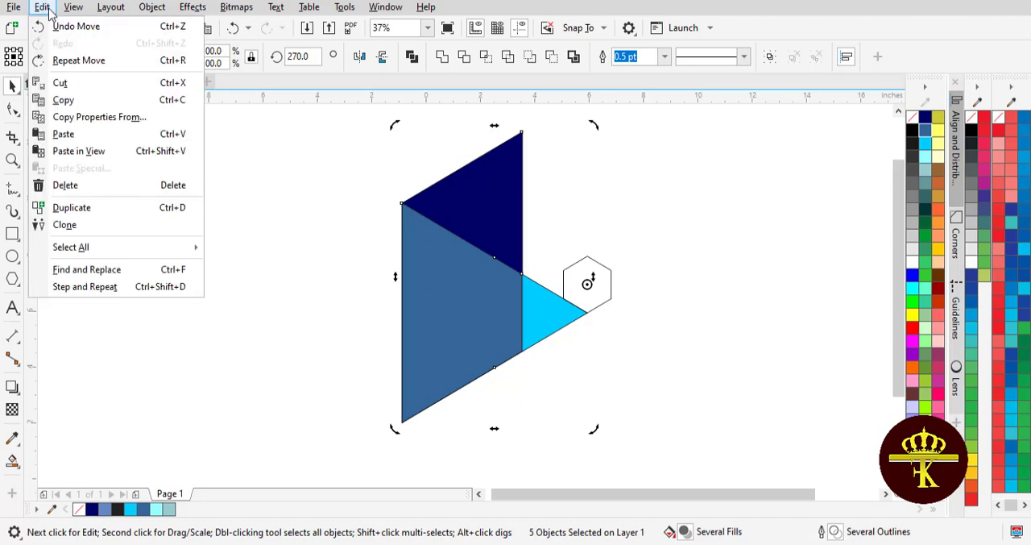
{"action": "left_click", "coordinate": [89, 134]}
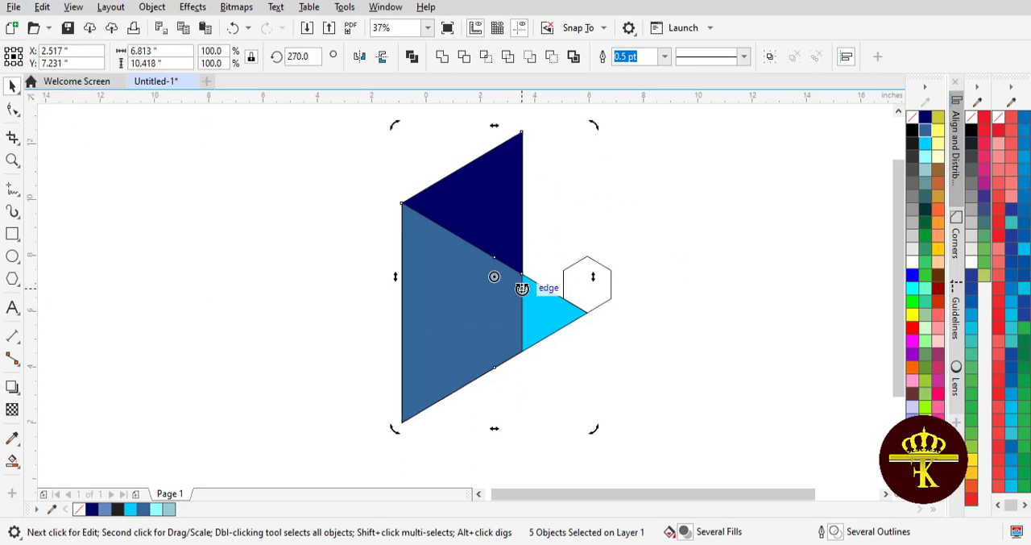
{"action": "left_click_drag", "start_coordinate": [522, 278], "coordinate": [587, 283]}
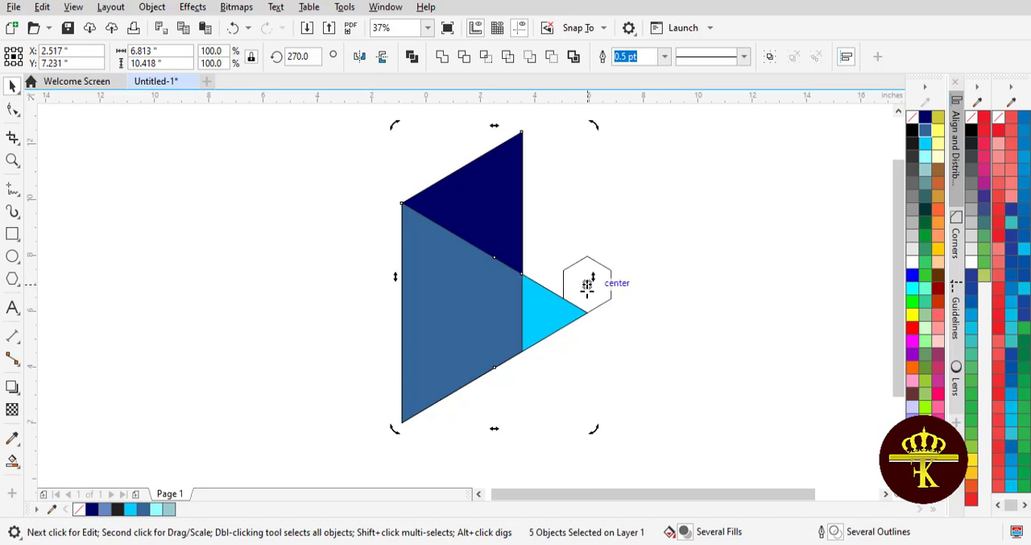
{"action": "left_click_drag", "start_coordinate": [594, 126], "coordinate": [799, 423]}
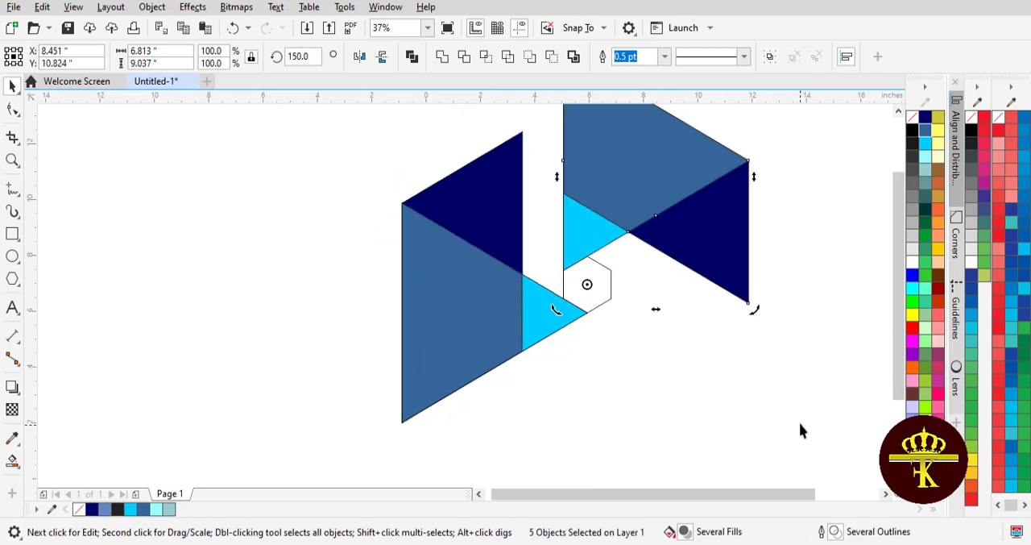
- Duplicate the rotated shapes, center the copy's rotation point on the hexagon, and rotate it to 30 degrees as the third section
{"action": "scroll", "coordinate": [904, 394], "scroll_direction": "down", "scroll_amount": 1}
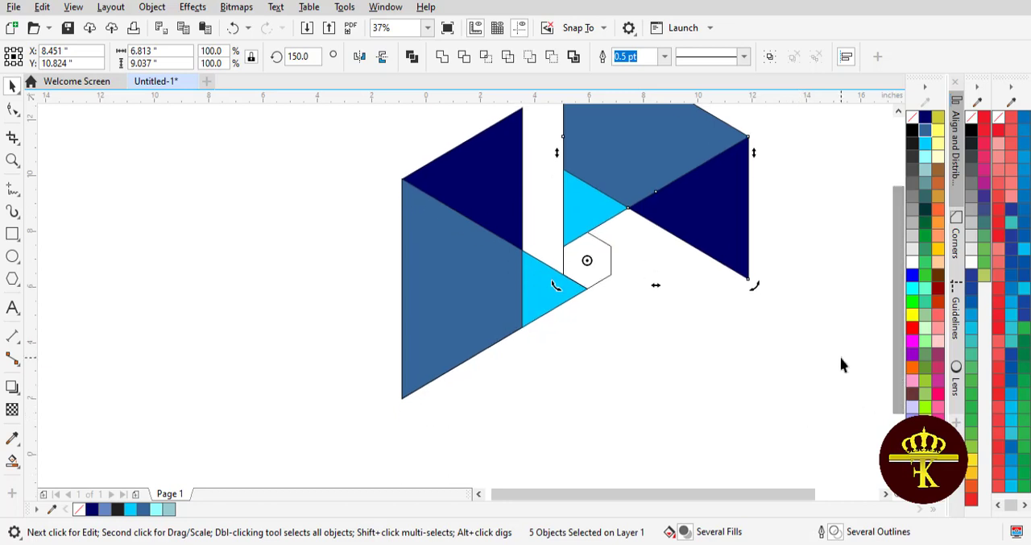
{"action": "left_click_drag", "start_coordinate": [895, 355], "coordinate": [898, 317]}
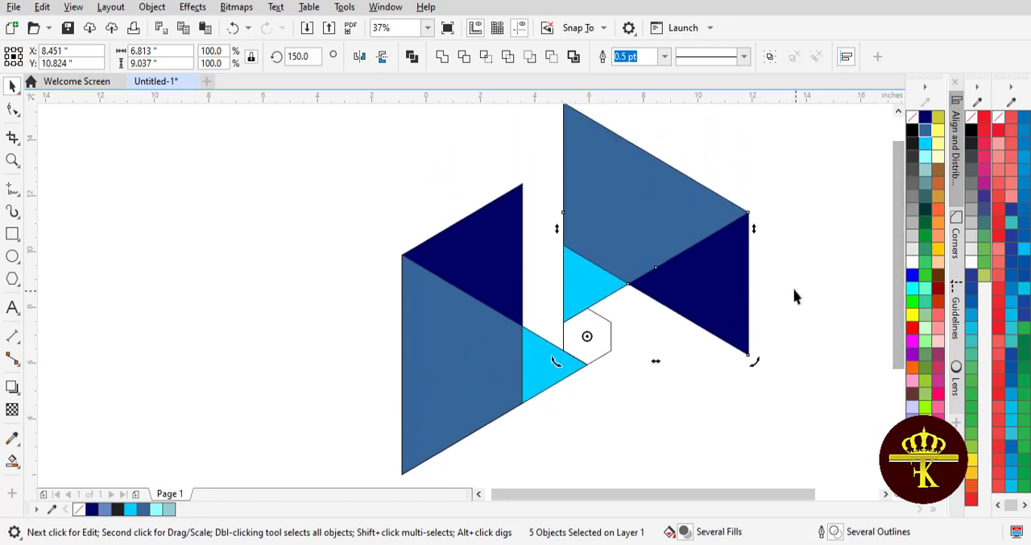
{"action": "scroll", "coordinate": [781, 304], "scroll_direction": "down", "scroll_amount": 2}
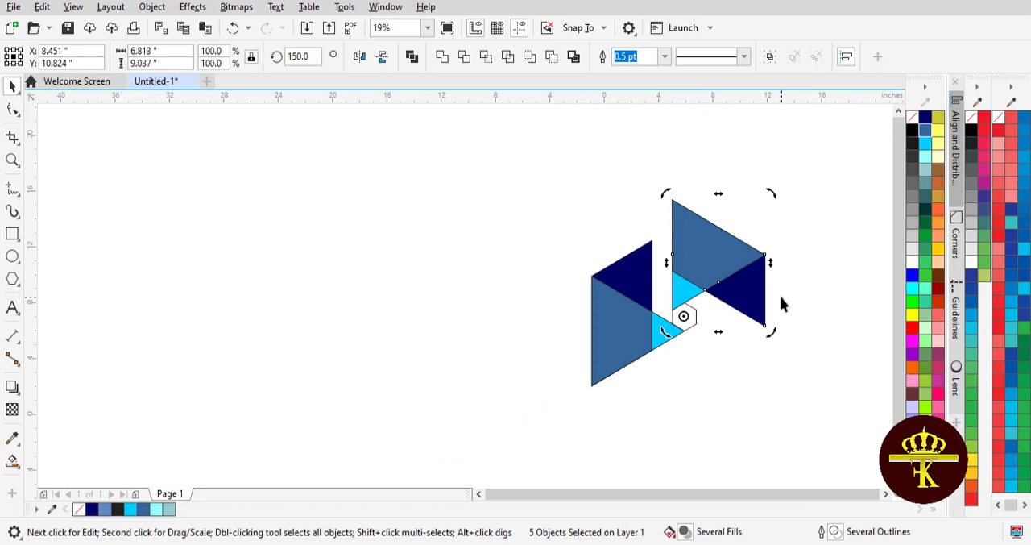
{"action": "left_click", "coordinate": [42, 7]}
{"action": "left_click", "coordinate": [49, 8]}
{"action": "left_click", "coordinate": [44, 8]}
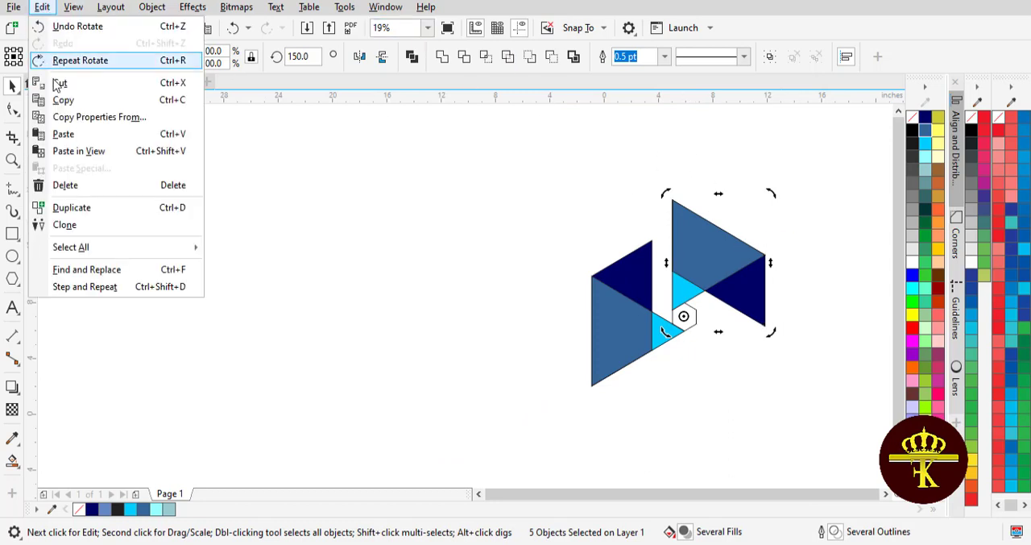
{"action": "left_click", "coordinate": [81, 136]}
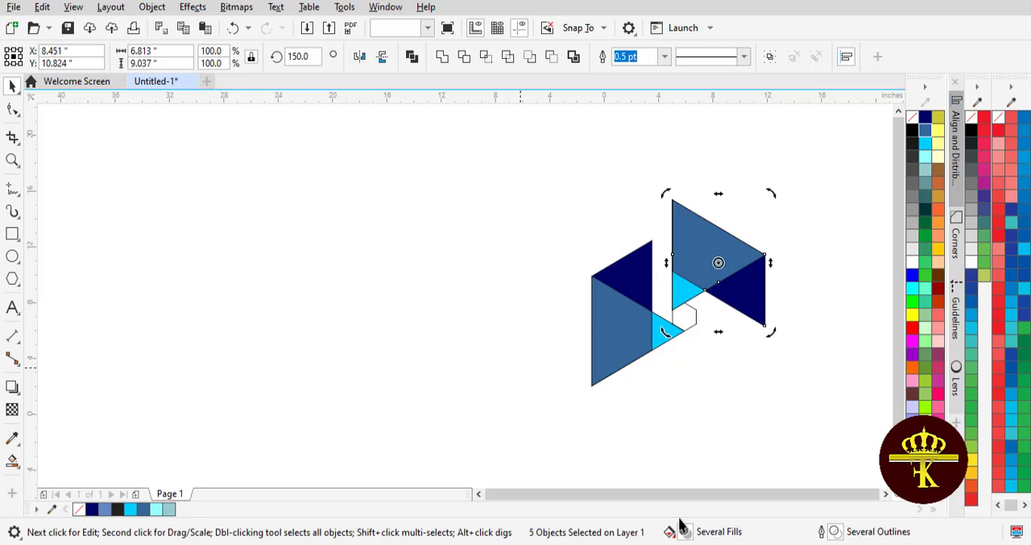
{"action": "left_click", "coordinate": [886, 495]}
{"action": "left_click", "coordinate": [887, 495]}
{"action": "left_click_drag", "start_coordinate": [548, 262], "coordinate": [514, 316]}
{"action": "mouse_move", "coordinate": [603, 193]}
{"action": "left_mouse_down"}
{"action": "mouse_move", "coordinate": [620, 222]}
{"action": "mouse_move", "coordinate": [564, 403]}
{"action": "mouse_move", "coordinate": [537, 414]}
{"action": "mouse_move", "coordinate": [555, 407]}
{"action": "left_mouse_up"}
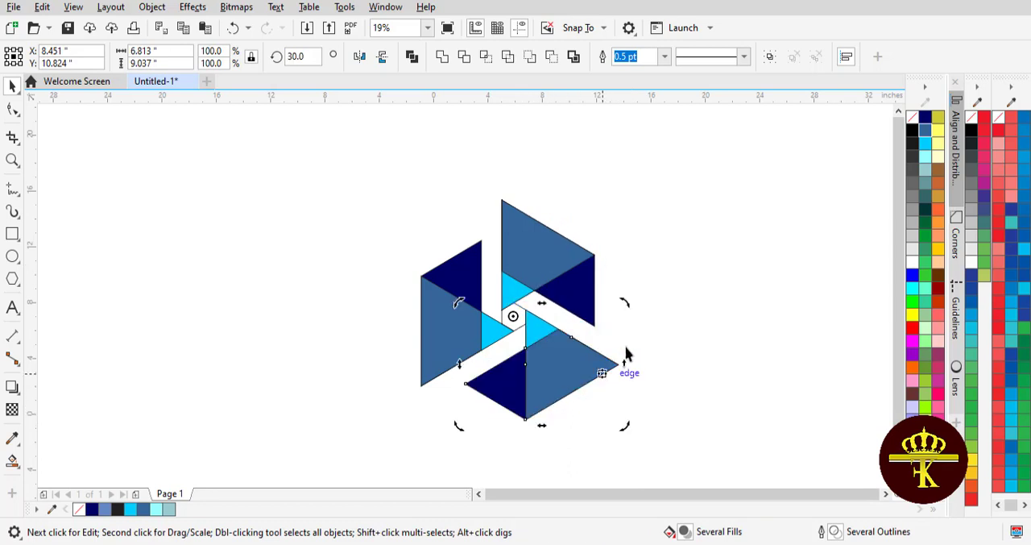
- Delete the guide hexagon from the middle of the three sections
{"action": "left_click", "coordinate": [728, 274]}
{"action": "left_click", "coordinate": [518, 315]}
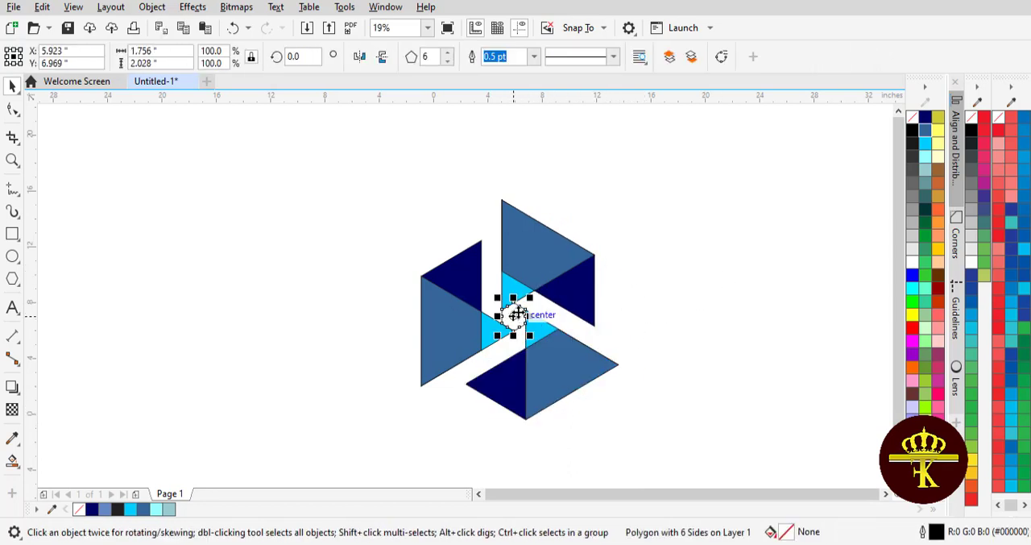
{"action": "key", "text": "Delete"}
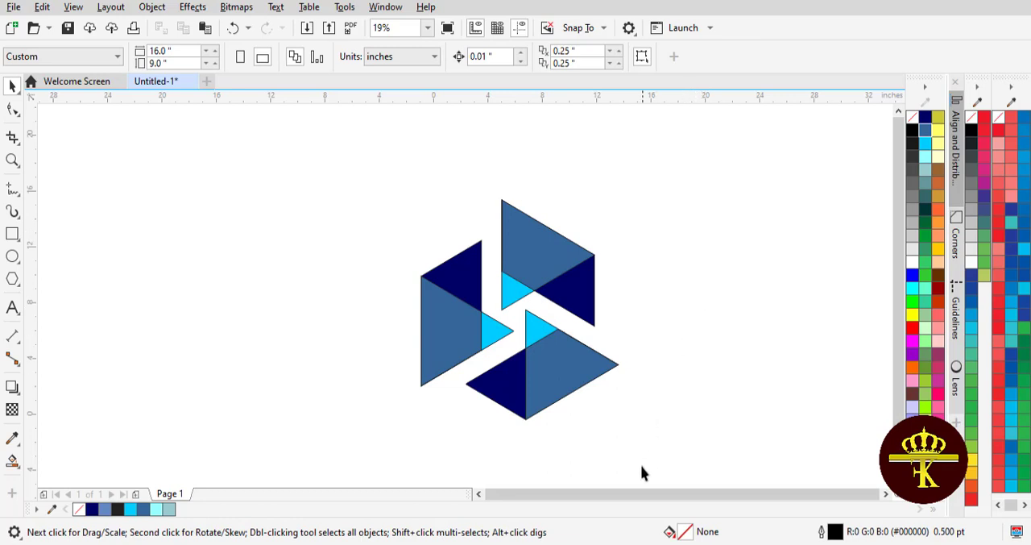
- Select all the shapes of the three logo sections, remove their outlines, and deselect them
{"action": "left_click_drag", "start_coordinate": [348, 157], "coordinate": [587, 370]}
{"action": "left_click_drag", "start_coordinate": [675, 462], "coordinate": [676, 463]}
{"action": "right_click", "coordinate": [915, 117]}
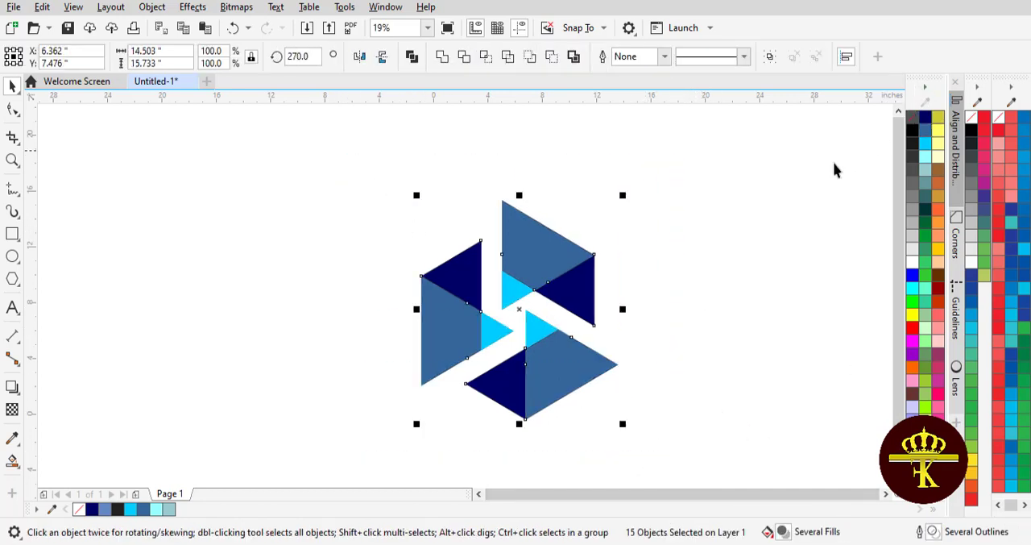
{"action": "left_click", "coordinate": [759, 206]}
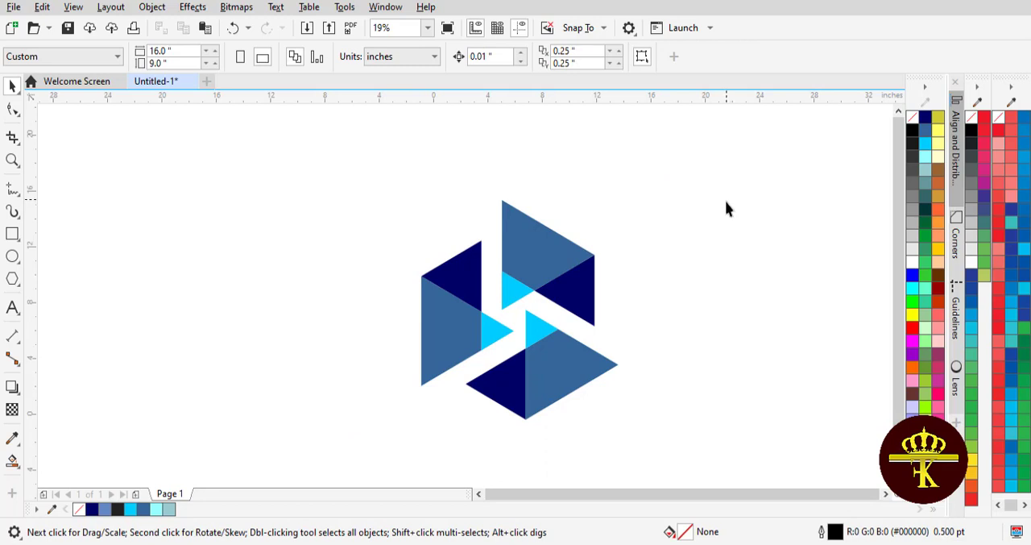
- Move the whole logo left to about X -11.138 inches and place a duplicate of it 21 inches to its right
{"action": "left_click_drag", "start_coordinate": [360, 164], "coordinate": [339, 341]}
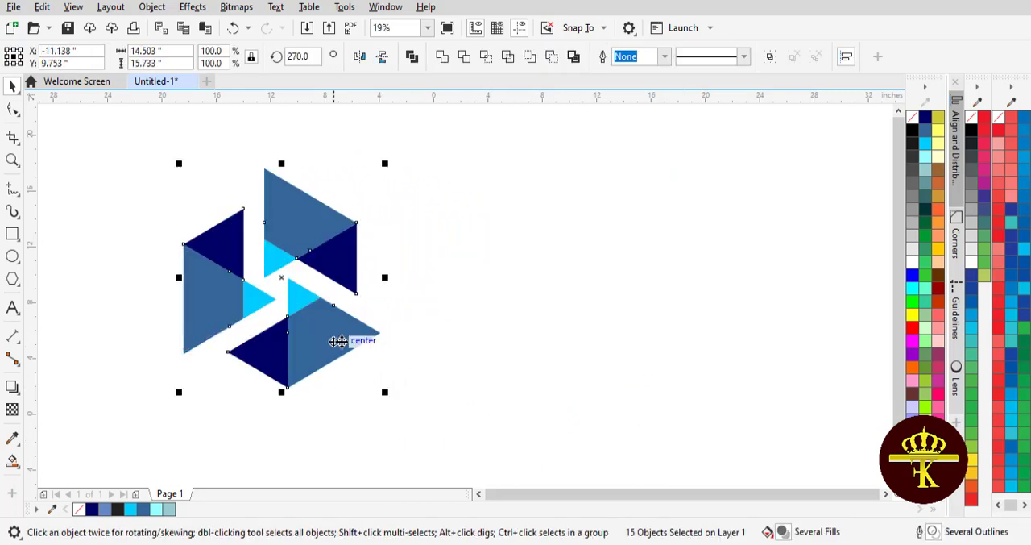
{"action": "left_click", "coordinate": [42, 8]}
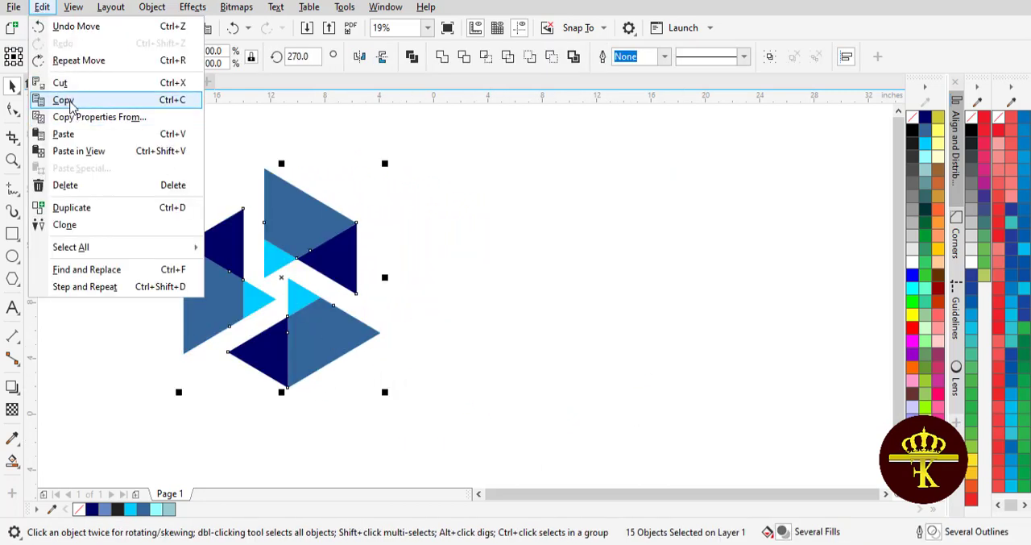
{"action": "left_click", "coordinate": [65, 99]}
{"action": "left_click", "coordinate": [42, 8]}
{"action": "left_click", "coordinate": [65, 132]}
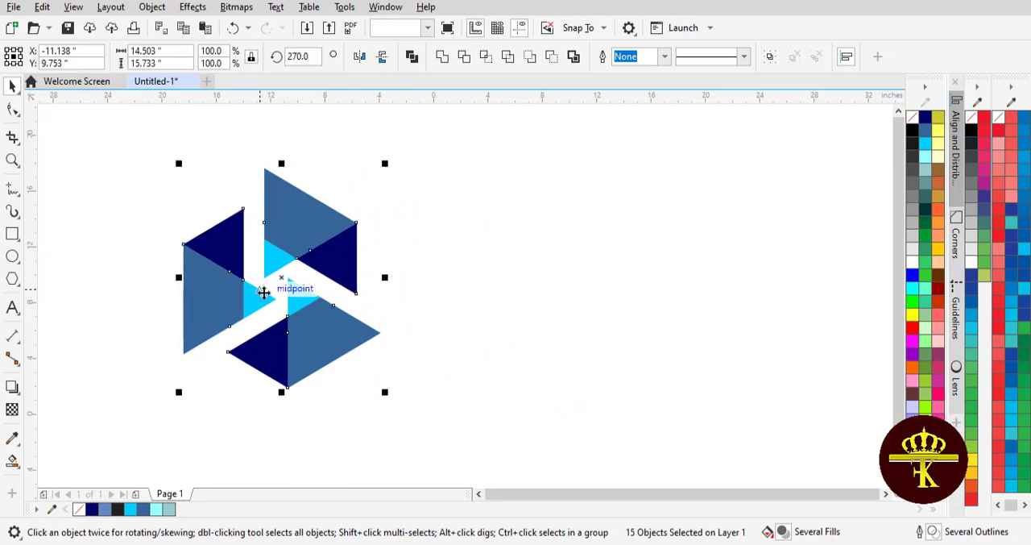
{"action": "left_click_drag", "start_coordinate": [277, 282], "coordinate": [603, 299]}
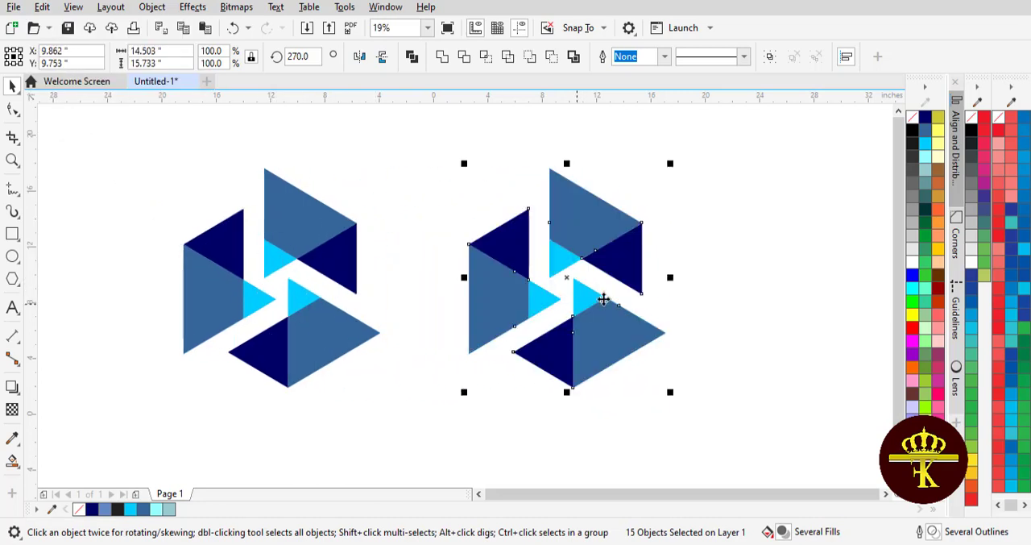
{"action": "left_click", "coordinate": [803, 260]}
- In the right-hand logo's upper section, fill the navy triangle with dark red and the large medium blue region with bright red
{"action": "left_click", "coordinate": [606, 251]}
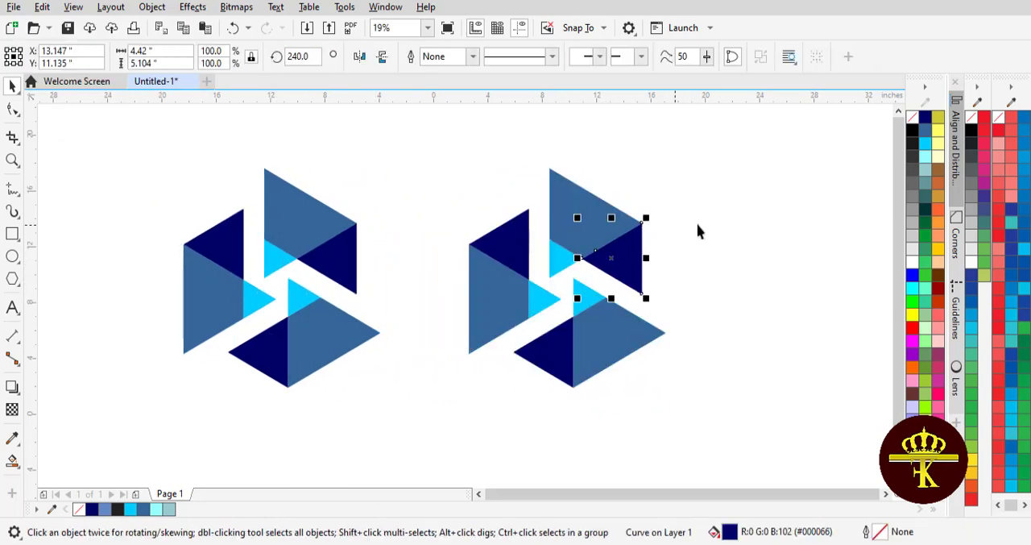
{"action": "left_click", "coordinate": [936, 289]}
{"action": "left_click", "coordinate": [757, 292]}
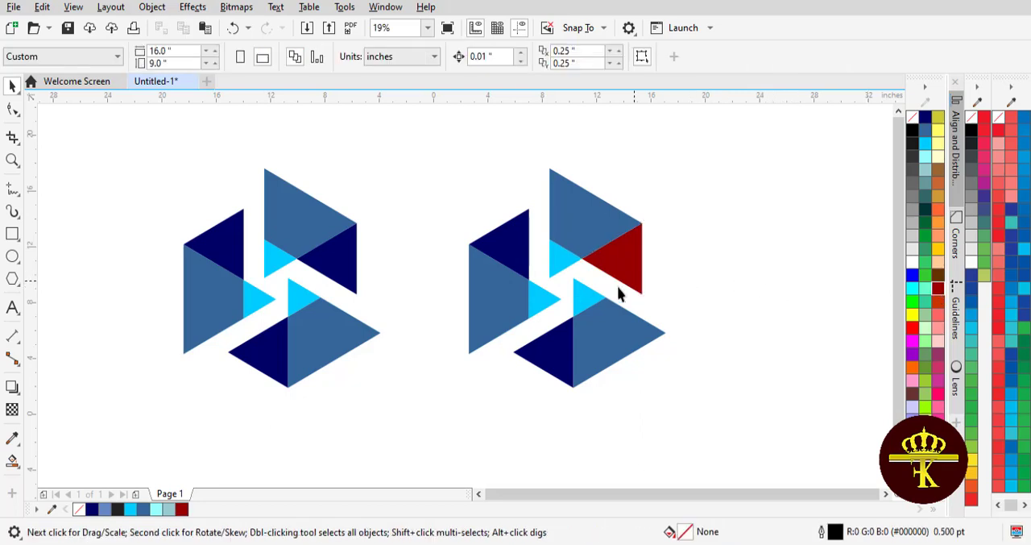
{"action": "left_click", "coordinate": [598, 240]}
{"action": "left_click", "coordinate": [912, 327]}
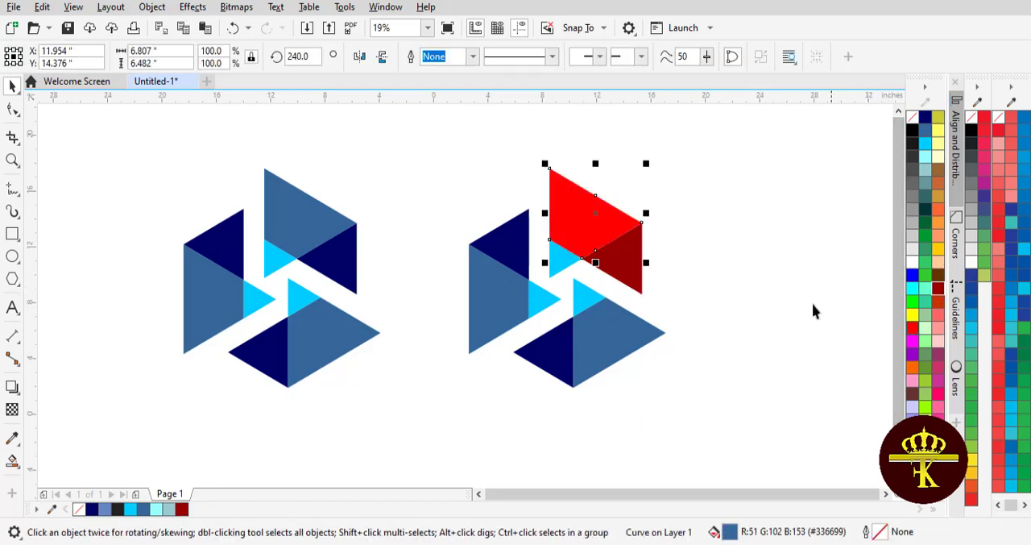
- Fill the small light blue tip below the bright red region with pinkish red #FE0054 and deselect it
{"action": "left_click", "coordinate": [570, 262]}
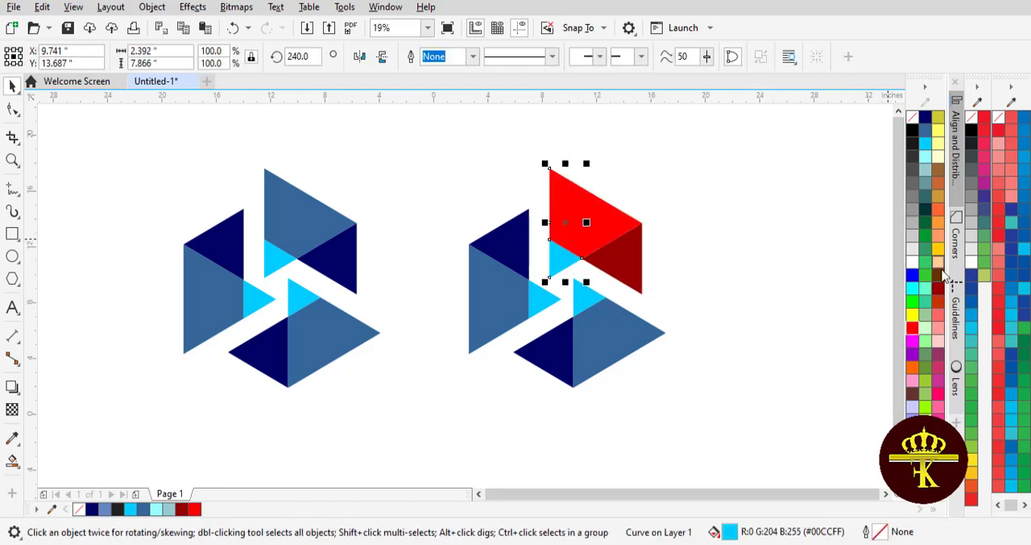
{"action": "left_click", "coordinate": [913, 330]}
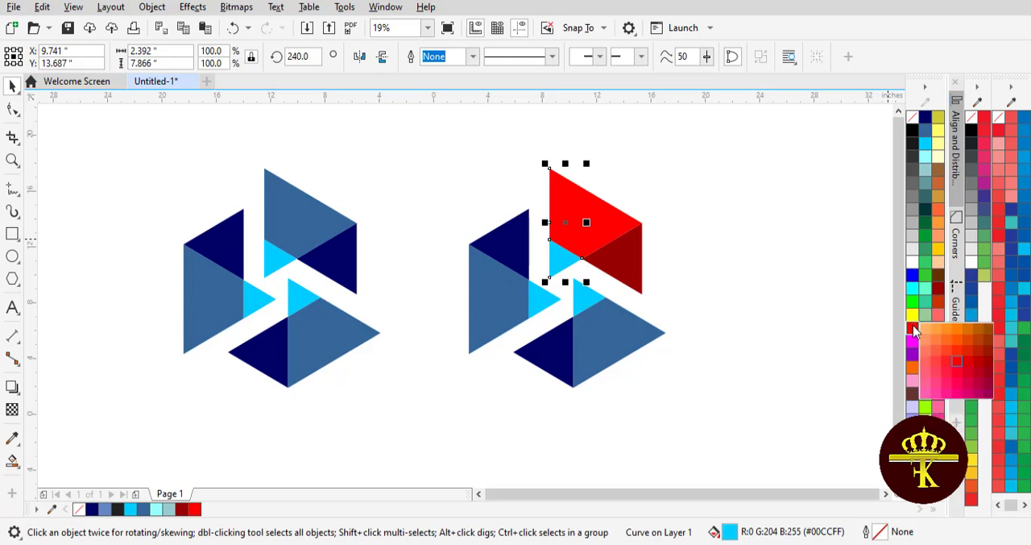
{"action": "left_click", "coordinate": [959, 387]}
{"action": "left_click", "coordinate": [877, 291]}
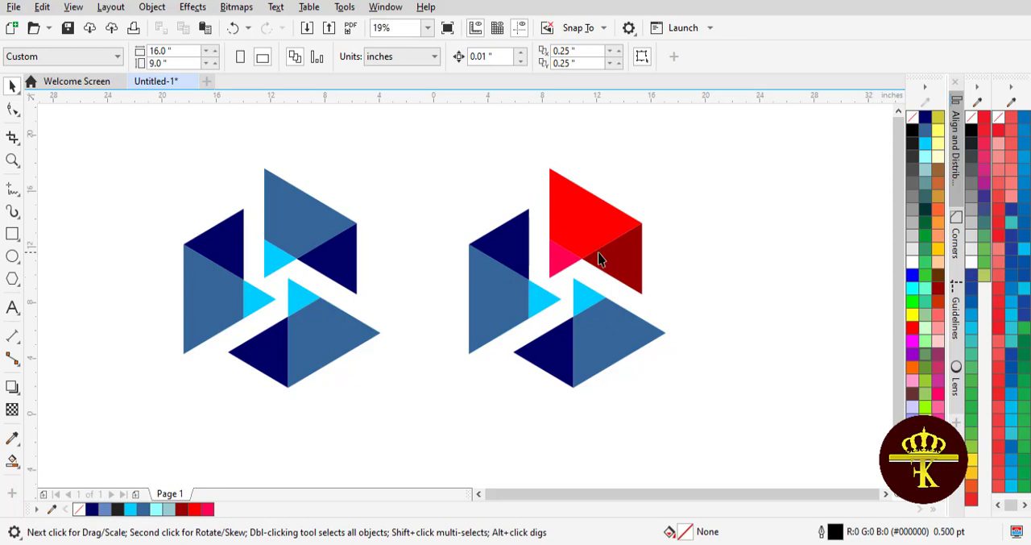
{"action": "left_click", "coordinate": [569, 264]}
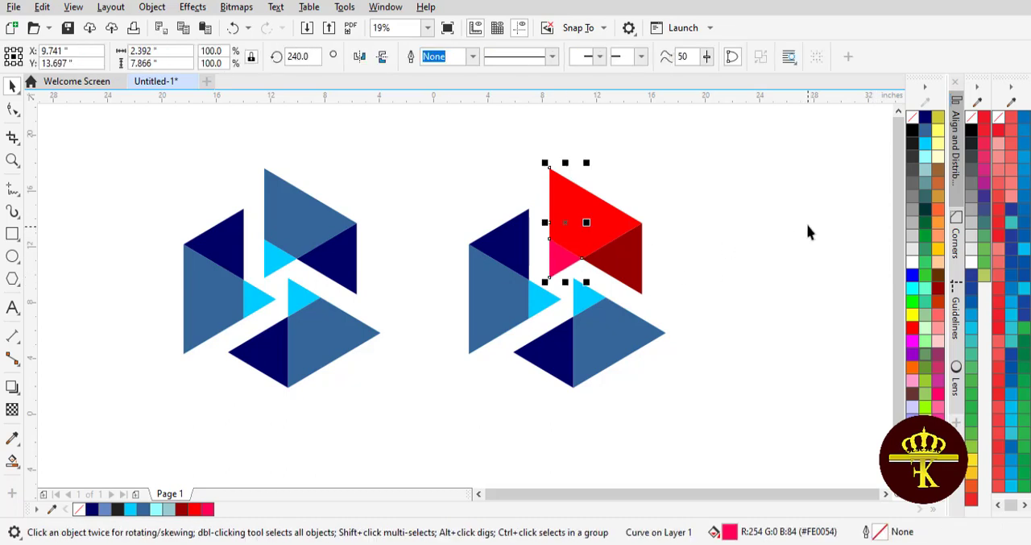
{"action": "left_click", "coordinate": [810, 232]}
- In the right-hand logo's left section, fill the navy triangle with golden yellow and the large medium blue region with bright yellow
{"action": "left_click", "coordinate": [510, 242]}
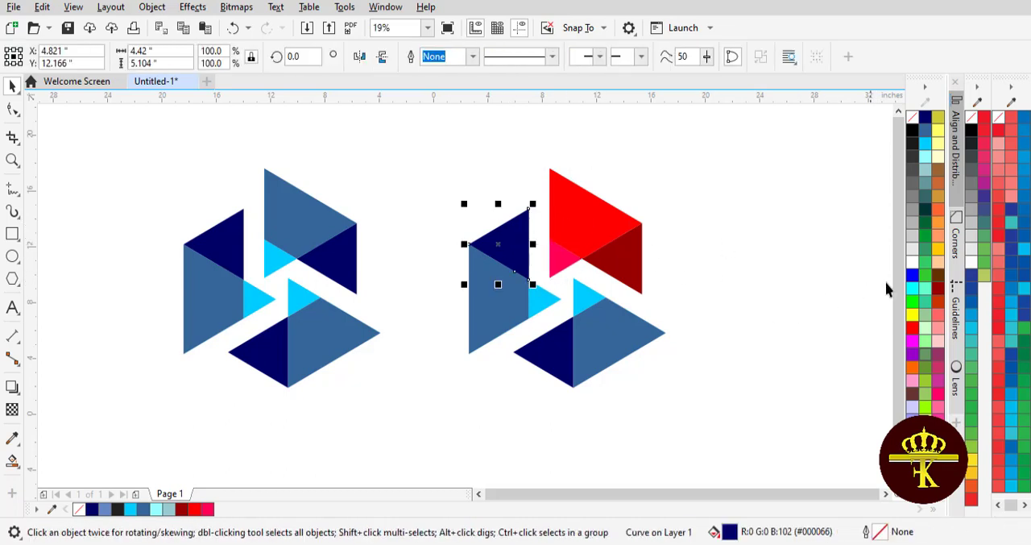
{"action": "left_click", "coordinate": [938, 249]}
{"action": "left_click", "coordinate": [501, 310]}
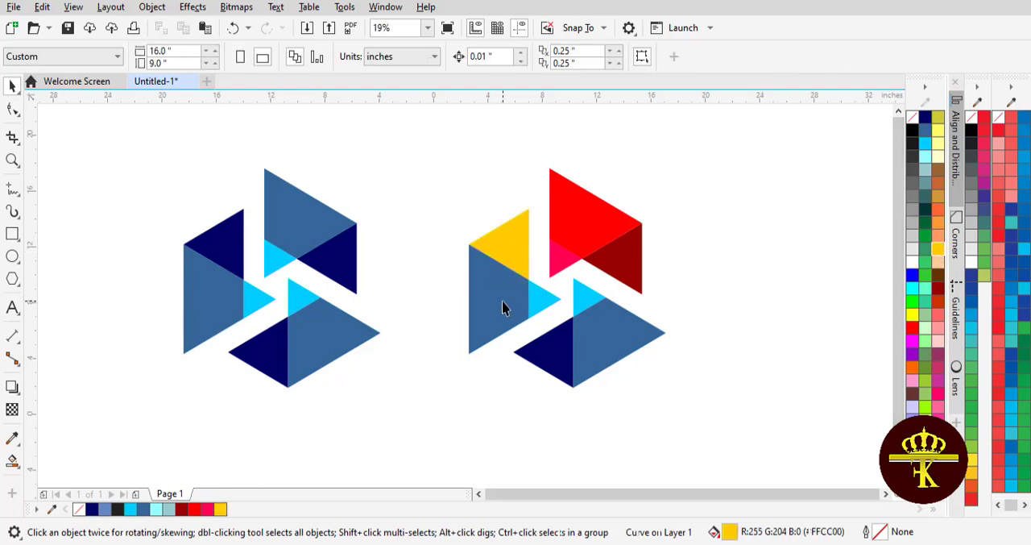
{"action": "left_click", "coordinate": [913, 316]}
{"action": "left_click", "coordinate": [686, 311]}
- Fill the small light blue tip beside the bright yellow region with light orange and deselect it
{"action": "left_click", "coordinate": [554, 299]}
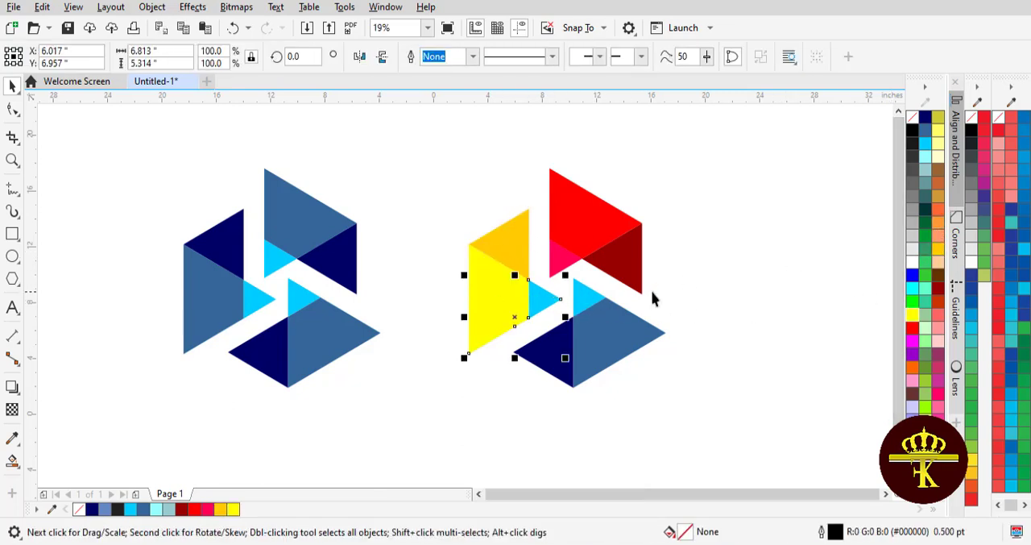
{"action": "left_click", "coordinate": [756, 285]}
{"action": "left_click", "coordinate": [542, 293]}
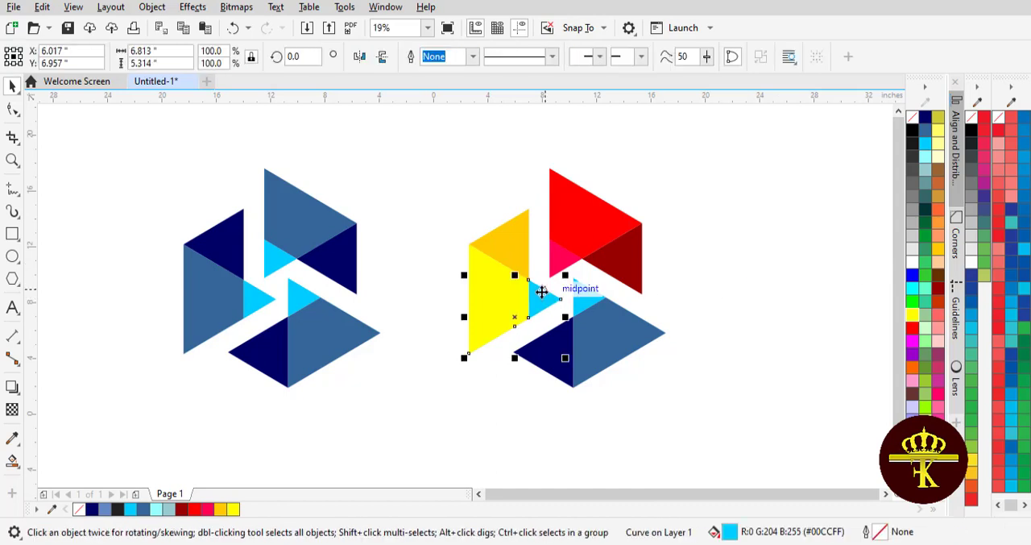
{"action": "left_click", "coordinate": [542, 294], "text": "alt"}
{"action": "left_click", "coordinate": [553, 298]}
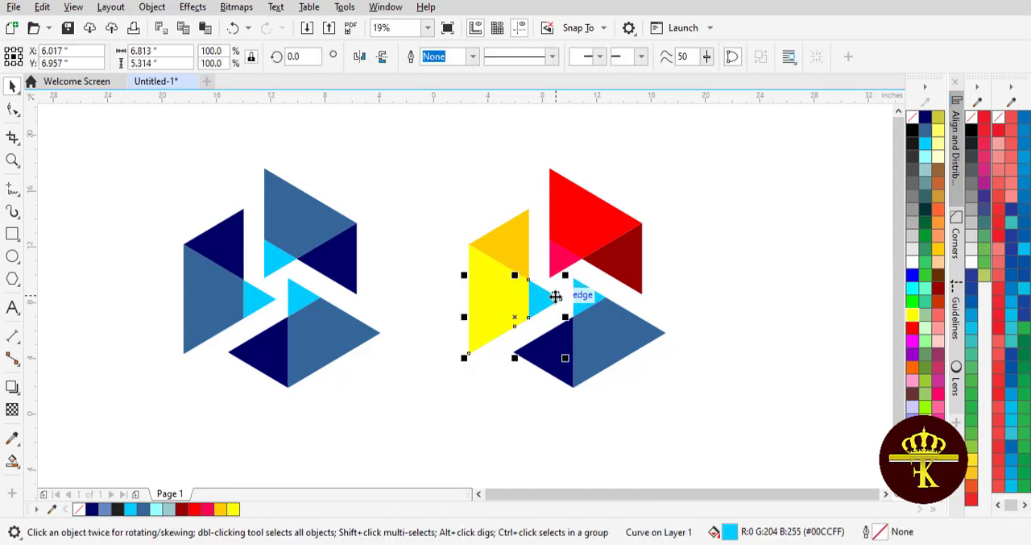
{"action": "left_click_drag", "start_coordinate": [547, 299], "coordinate": [555, 277]}
{"action": "key", "text": "ctrl+z"}
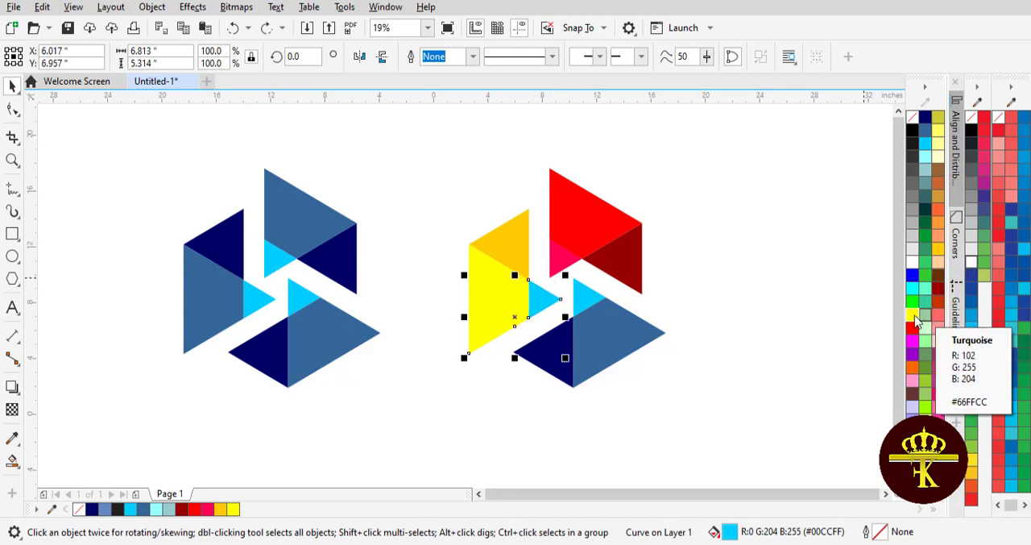
{"action": "left_click", "coordinate": [938, 232]}
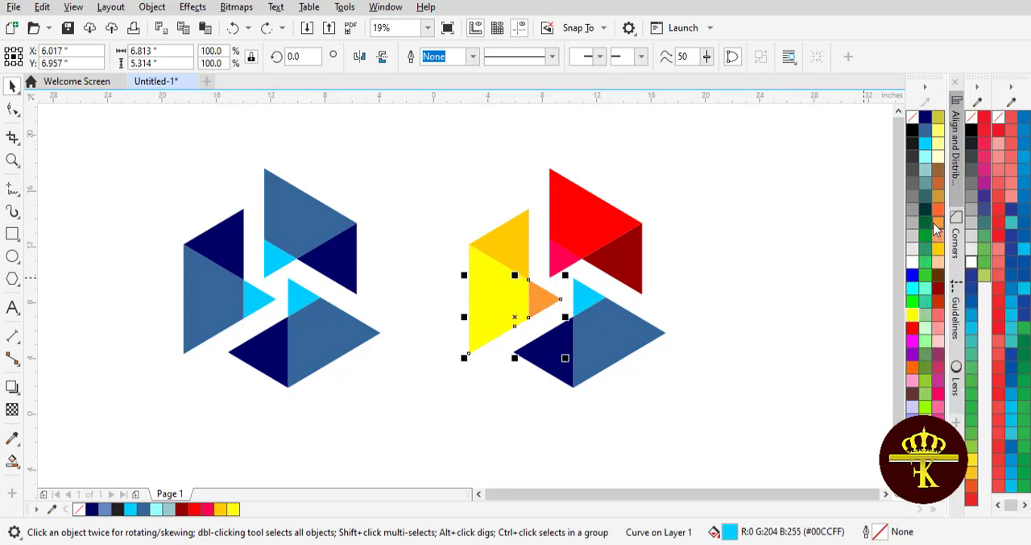
{"action": "left_click", "coordinate": [797, 238]}
- In the right-hand logo's lower section, fill the navy triangle with dark green #003333 and the large region with green #009933
{"action": "left_click", "coordinate": [540, 362]}
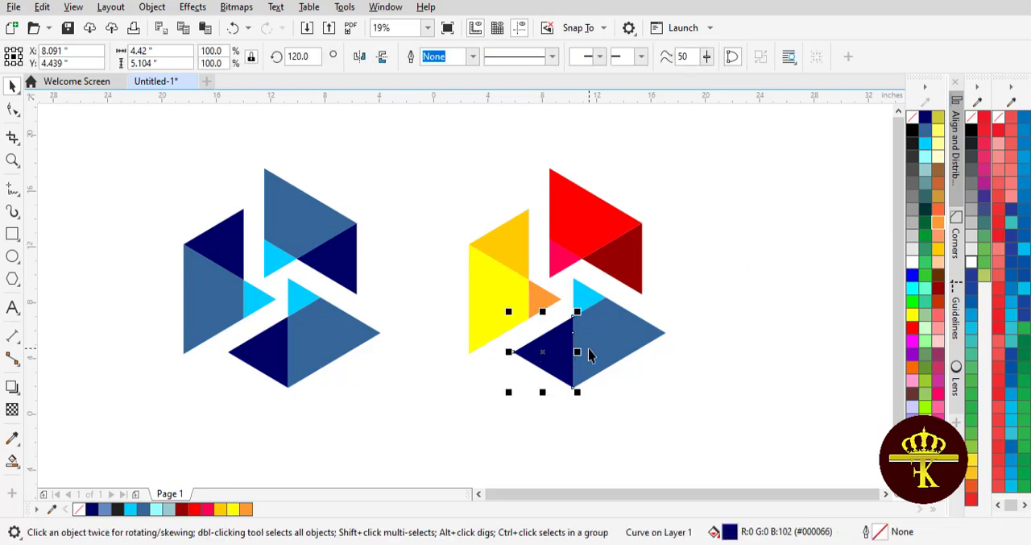
{"action": "left_click", "coordinate": [924, 227]}
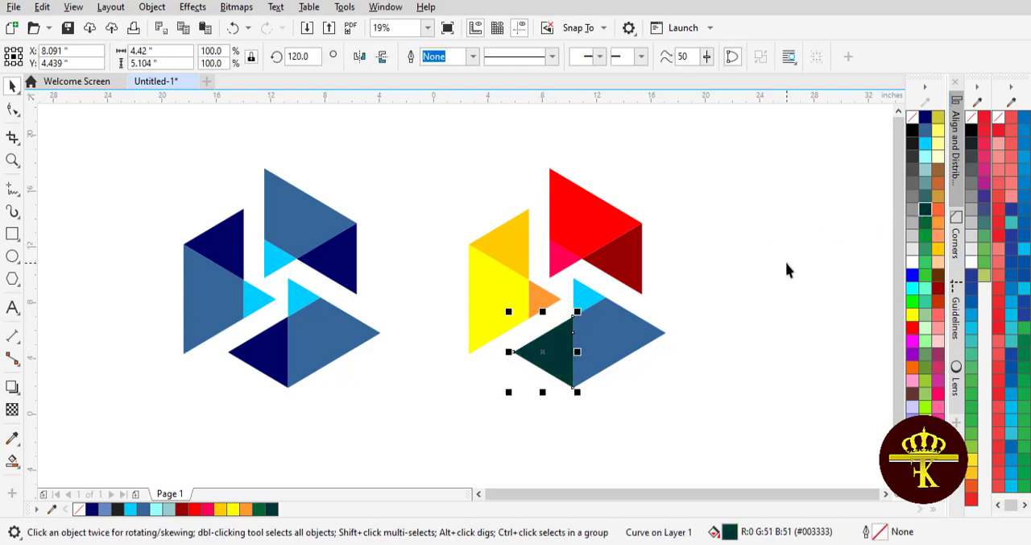
{"action": "left_click", "coordinate": [787, 269]}
{"action": "left_click", "coordinate": [610, 341]}
{"action": "left_click", "coordinate": [926, 243]}
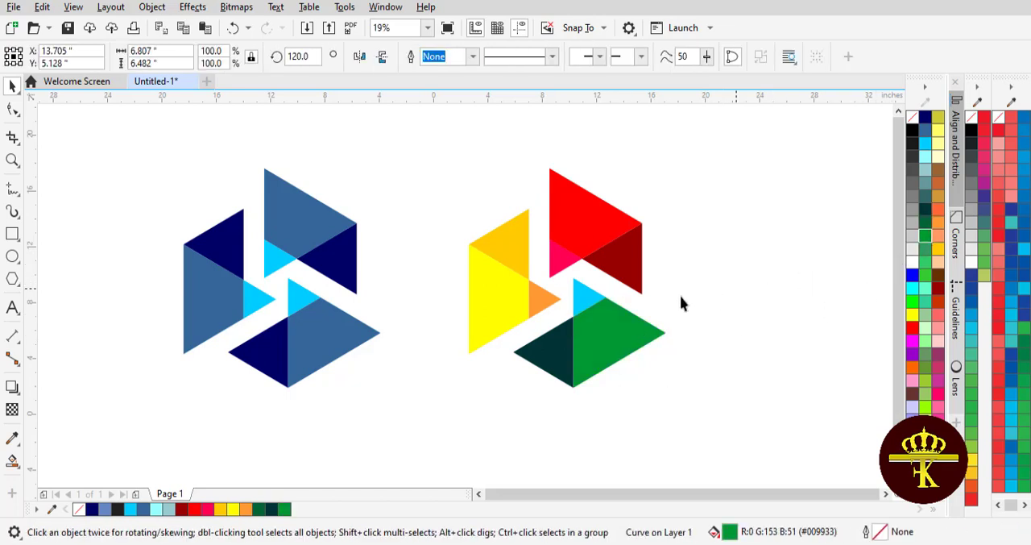
- Fill the small light blue tip above the green region with light green #33CC66 and deselect it
{"action": "left_click", "coordinate": [680, 295]}
{"action": "left_click", "coordinate": [594, 299]}
{"action": "left_click", "coordinate": [925, 269]}
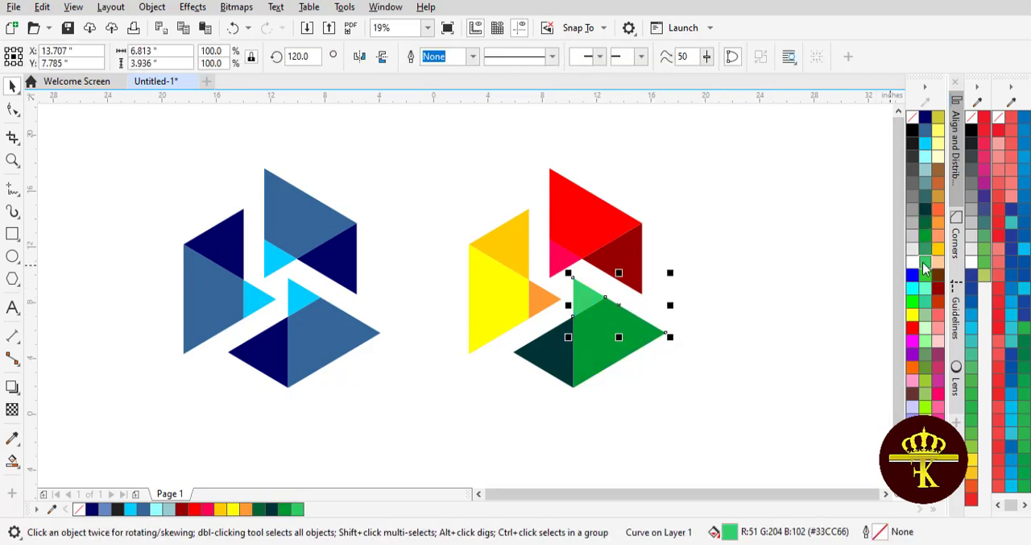
{"action": "left_click", "coordinate": [785, 263]}
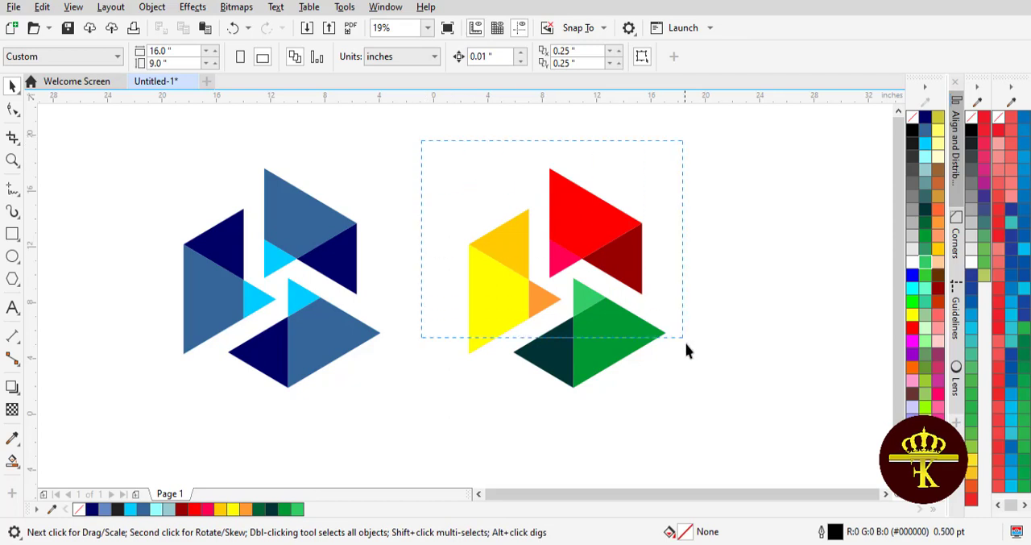
- Select the entire multicoloured logo and scale it down proportionally to about 11 by 11.9 inches
{"action": "left_click_drag", "start_coordinate": [723, 418], "coordinate": [724, 418]}
{"action": "left_click_drag", "start_coordinate": [668, 391], "coordinate": [648, 368]}
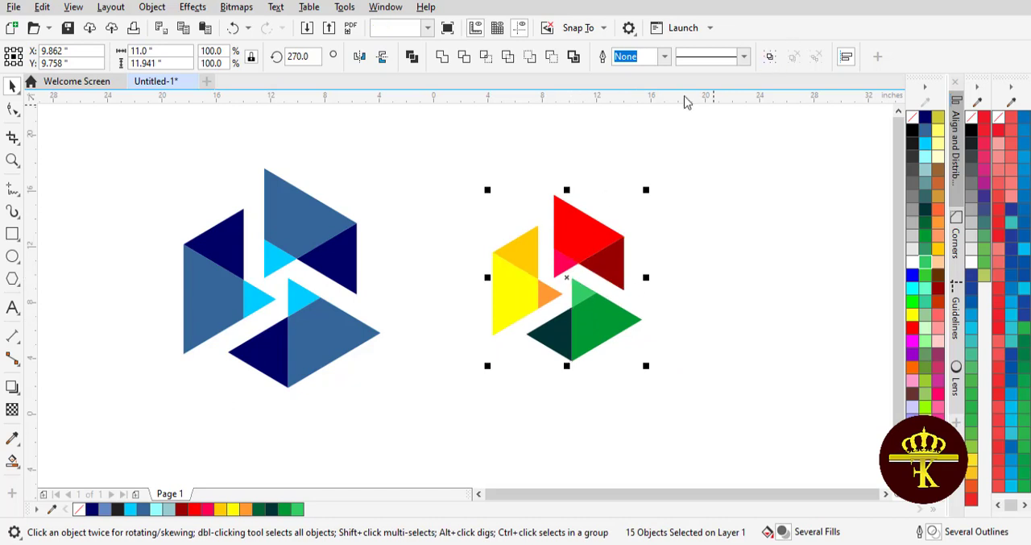
- Group all the objects of the blue logo, scale the group down proportionally and deselect it
{"action": "left_click_drag", "start_coordinate": [125, 143], "coordinate": [435, 402]}
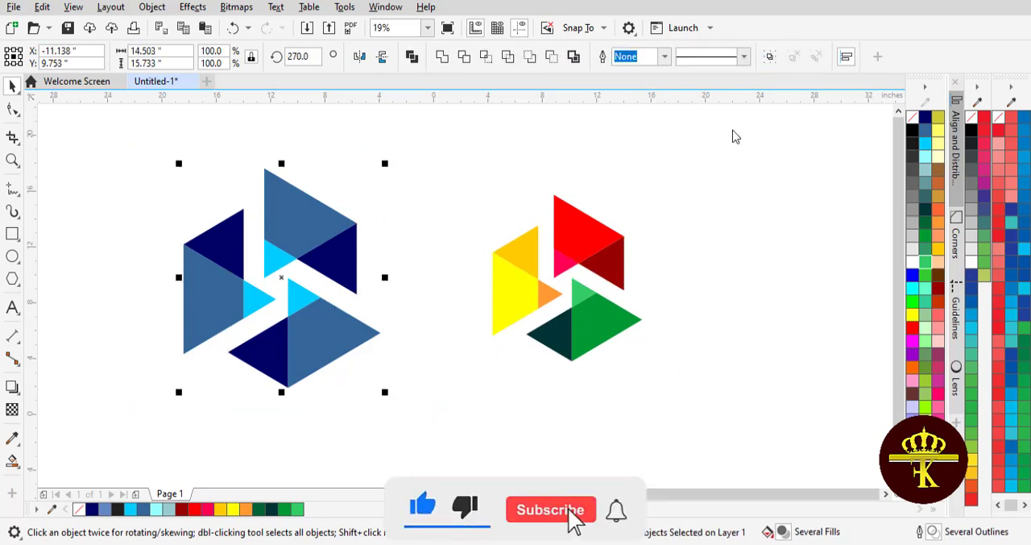
{"action": "key", "text": "ctrl+g"}
{"action": "double_click", "coordinate": [269, 340]}
{"action": "left_click_drag", "start_coordinate": [383, 393], "coordinate": [348, 353]}
{"action": "left_click", "coordinate": [374, 382]}
- Move the blue logo close beside the multicoloured one, then shift the multicoloured logo slightly up and toward it
{"action": "left_click_drag", "start_coordinate": [298, 298], "coordinate": [398, 290]}
{"action": "left_click", "coordinate": [445, 352]}
{"action": "mouse_move", "coordinate": [540, 308]}
{"action": "left_mouse_down"}
{"action": "mouse_move", "coordinate": [534, 284]}
{"action": "mouse_move", "coordinate": [527, 301]}
{"action": "left_mouse_up"}
{"action": "left_click", "coordinate": [255, 344]}
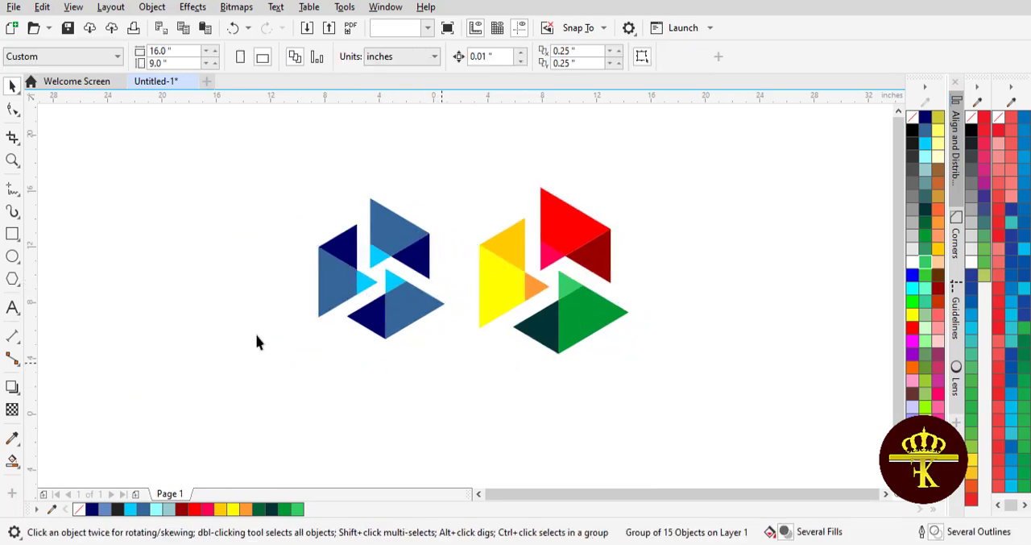
- Start an artistic text object below the blue logo in Arial with a font size of 100 pt
{"action": "key", "text": "F8"}
{"action": "left_click", "coordinate": [362, 376]}
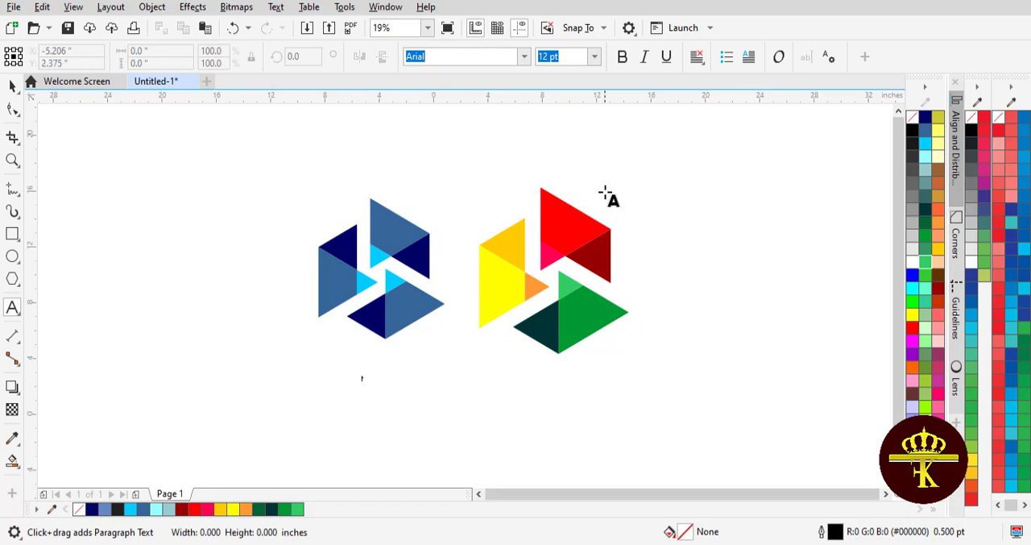
{"action": "left_click", "coordinate": [572, 58]}
{"action": "left_click", "coordinate": [595, 58]}
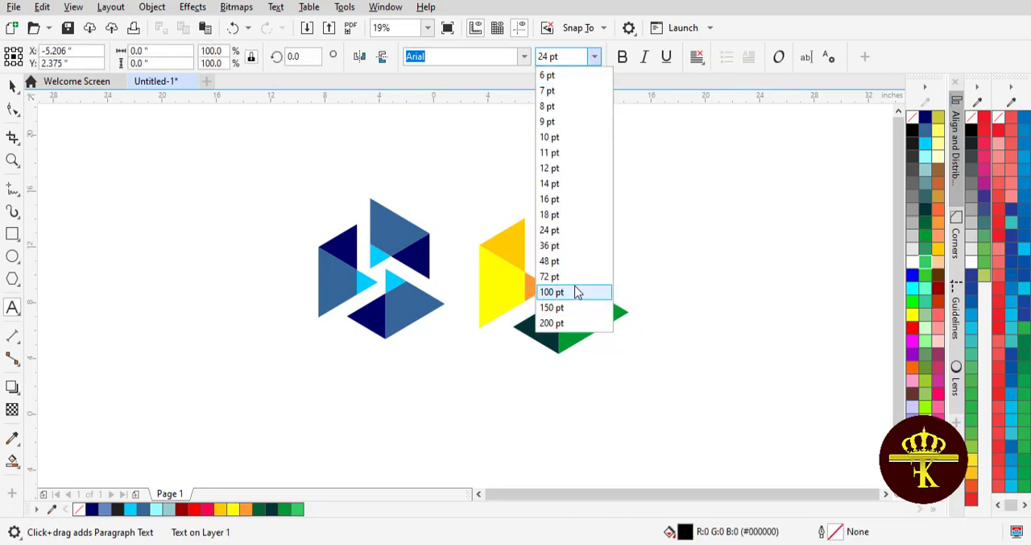
{"action": "left_click", "coordinate": [577, 292]}
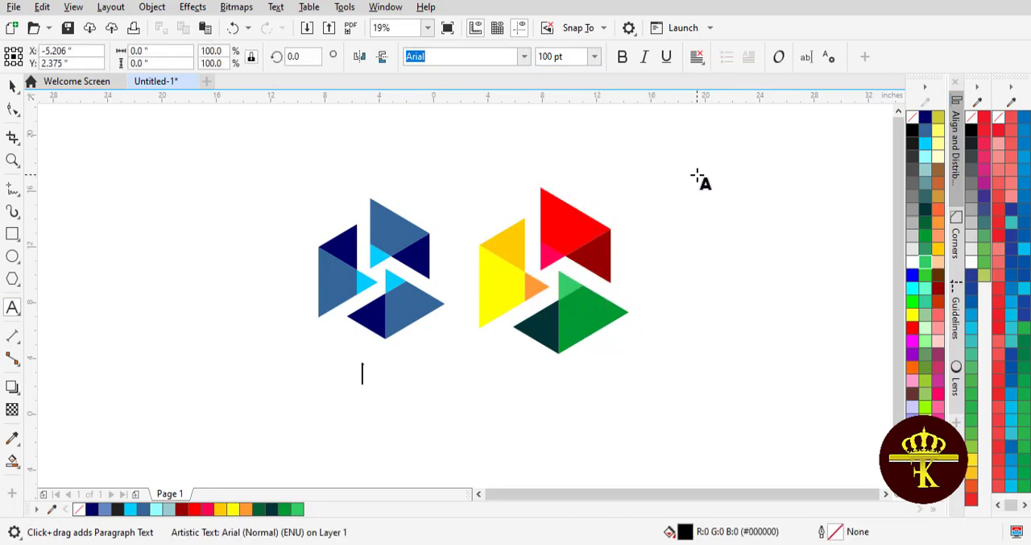
- Enter the three lines "Thanks for watching", "Like, share and subscribe the channel" and "For more videos"
{"action": "type", "text": "Thanks fo"}
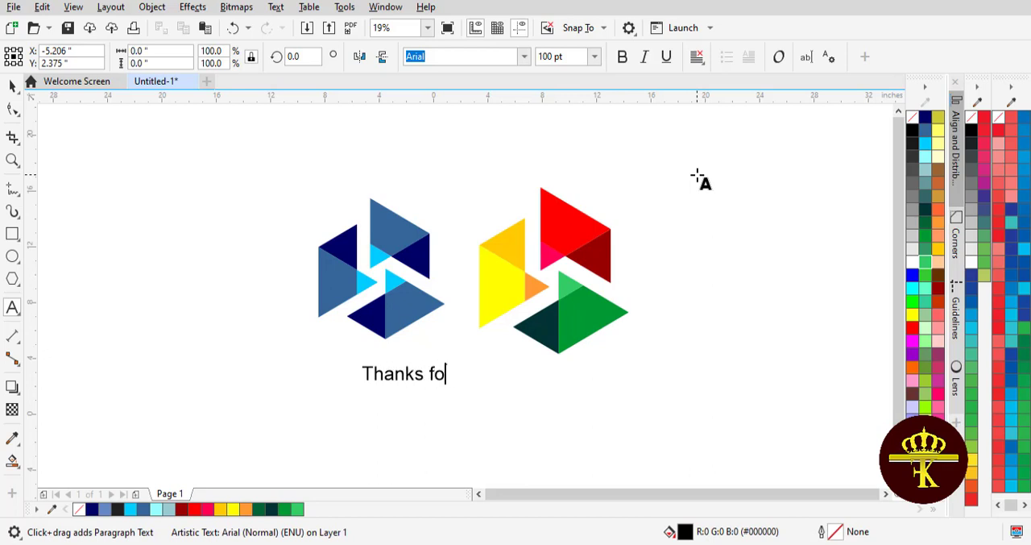
{"action": "type", "text": "r watching "}
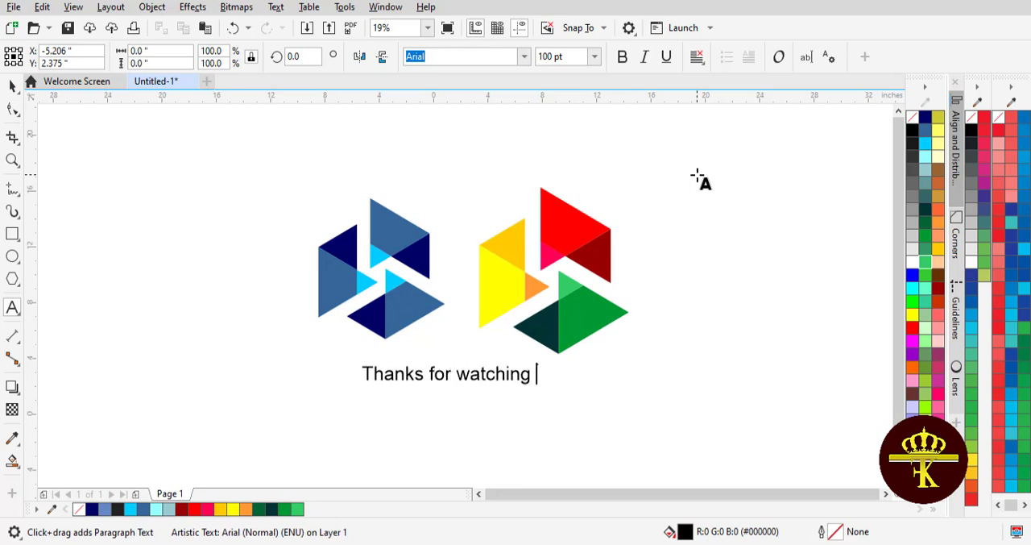
{"action": "type", "text": "Li"}
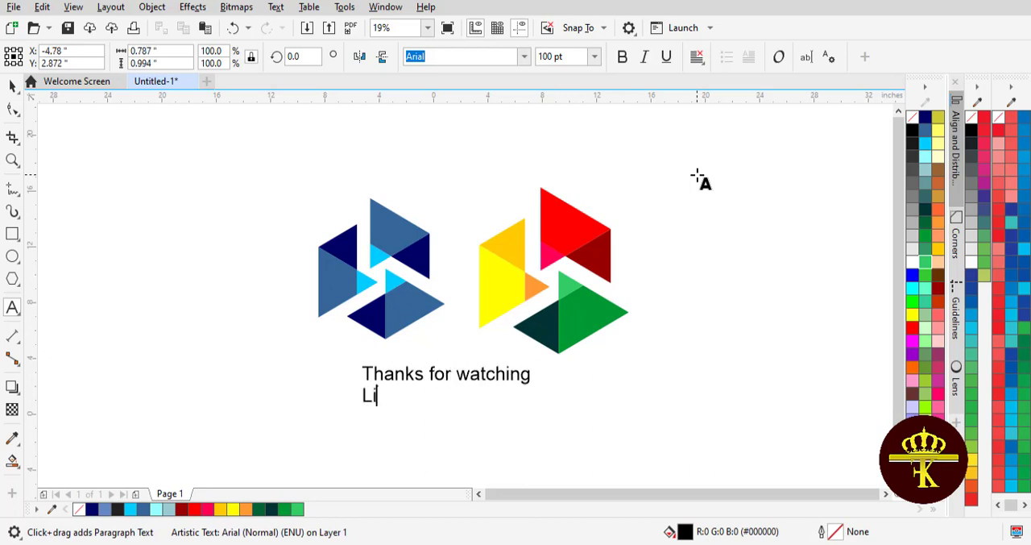
{"action": "type", "text": "ke, share and"}
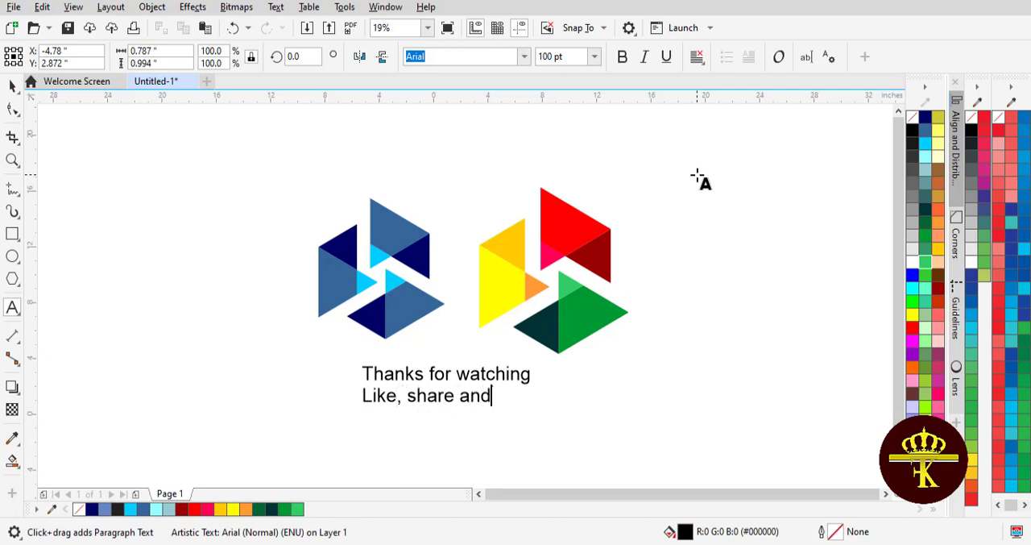
{"action": "type", "text": " subscrib"}
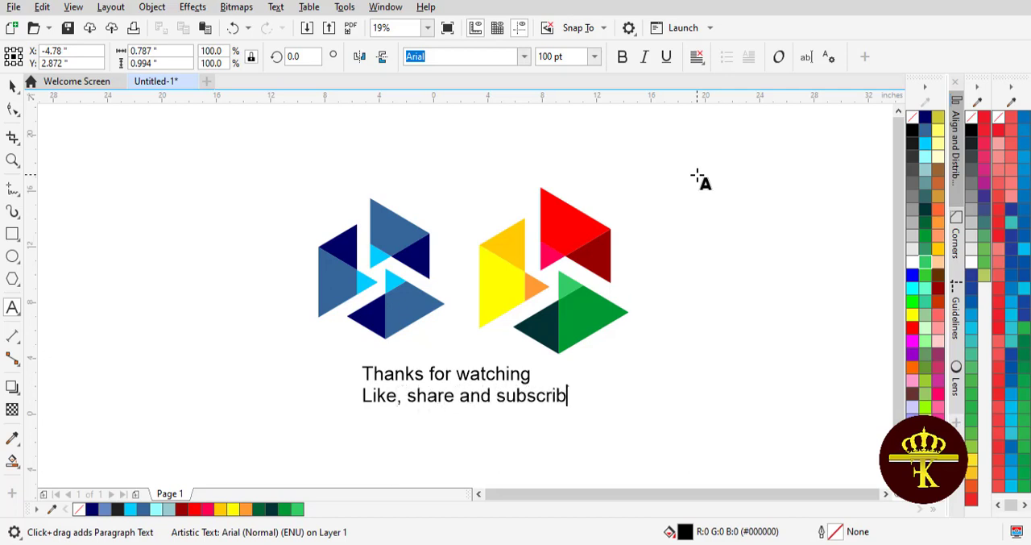
{"action": "type", "text": "e the channel"}
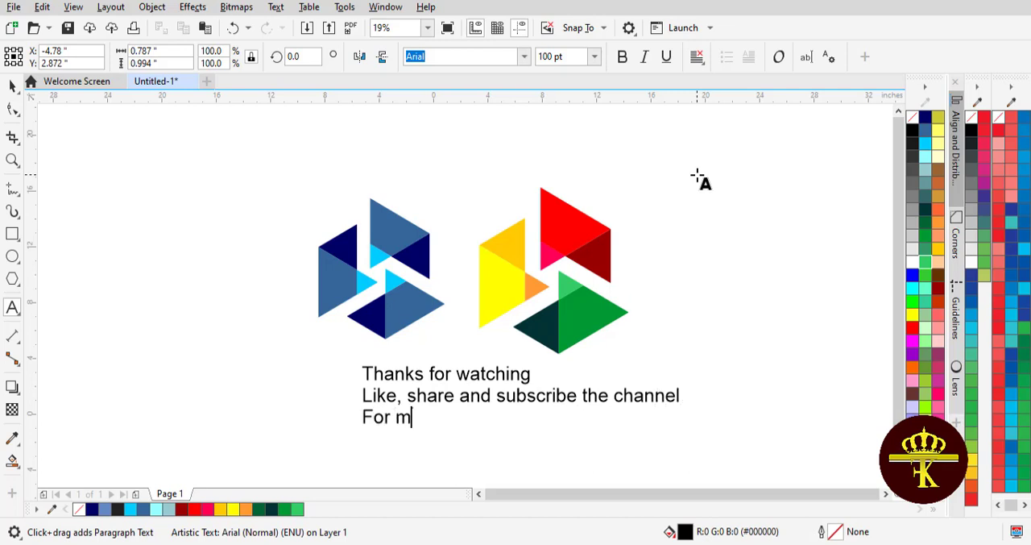
{"action": "type", "text": "ore videos"}
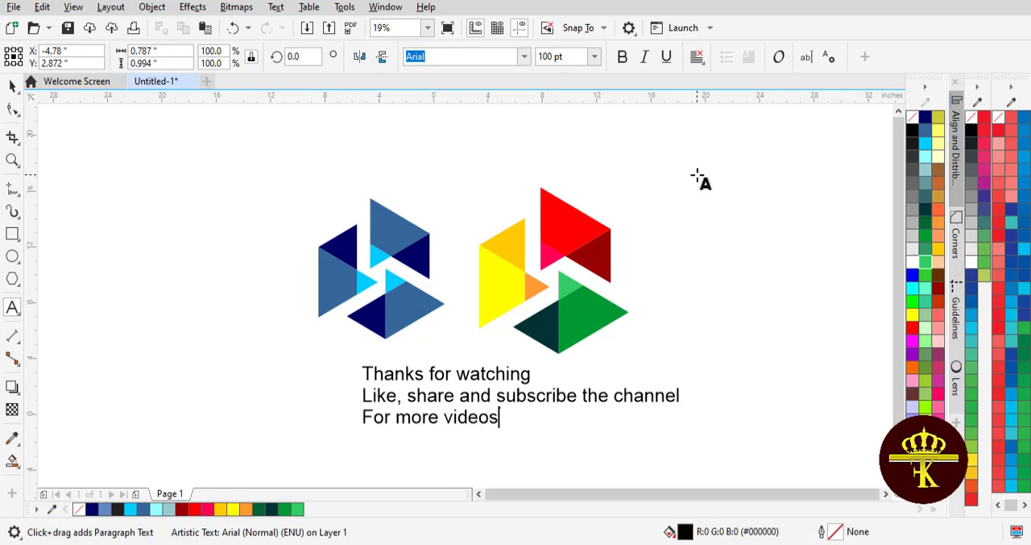
- Centre-align all three text lines and move the text block slightly left beneath the two logos
{"action": "key", "text": "ctrl+a"}
{"action": "key", "text": "ctrl+e"}
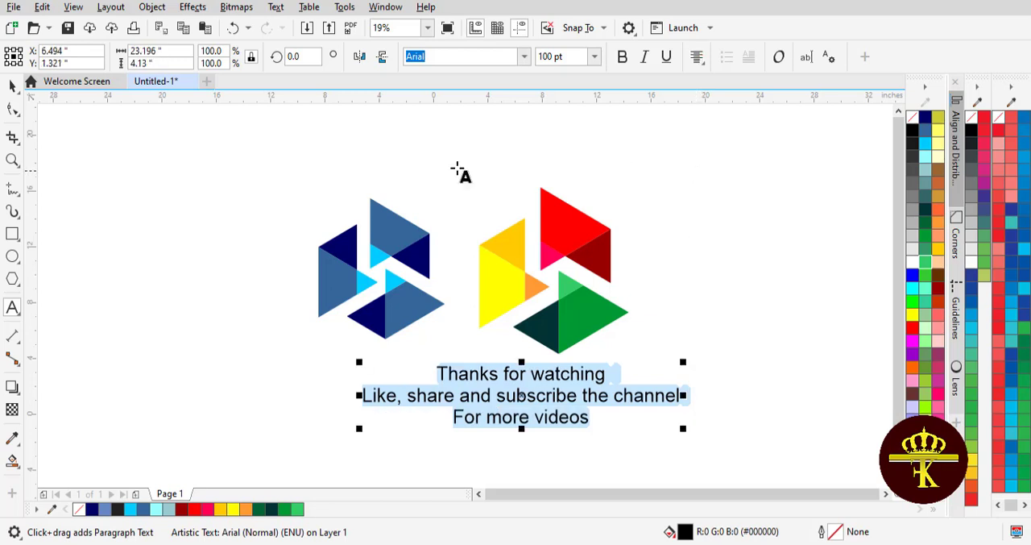
{"action": "left_click", "coordinate": [13, 86]}
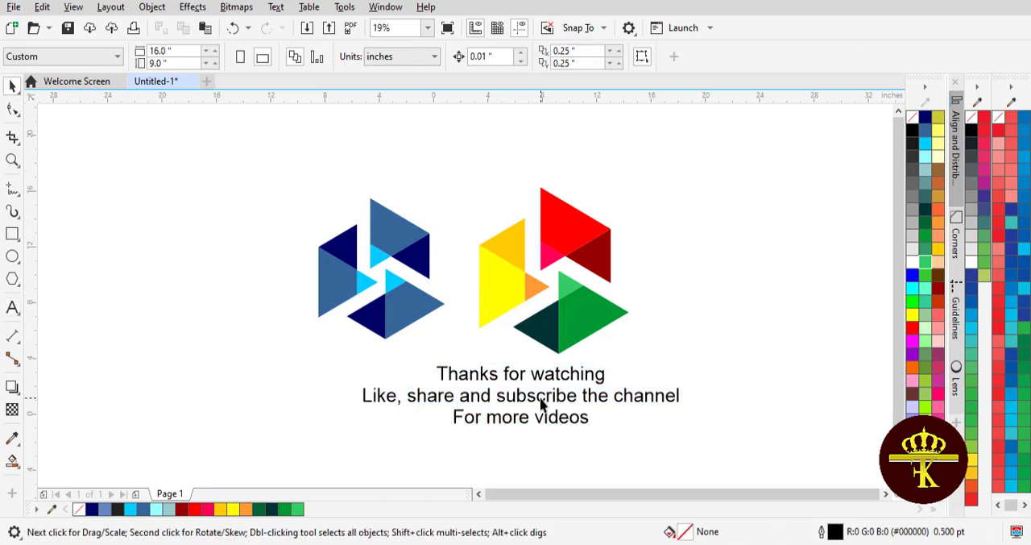
{"action": "left_click_drag", "start_coordinate": [541, 410], "coordinate": [499, 411]}
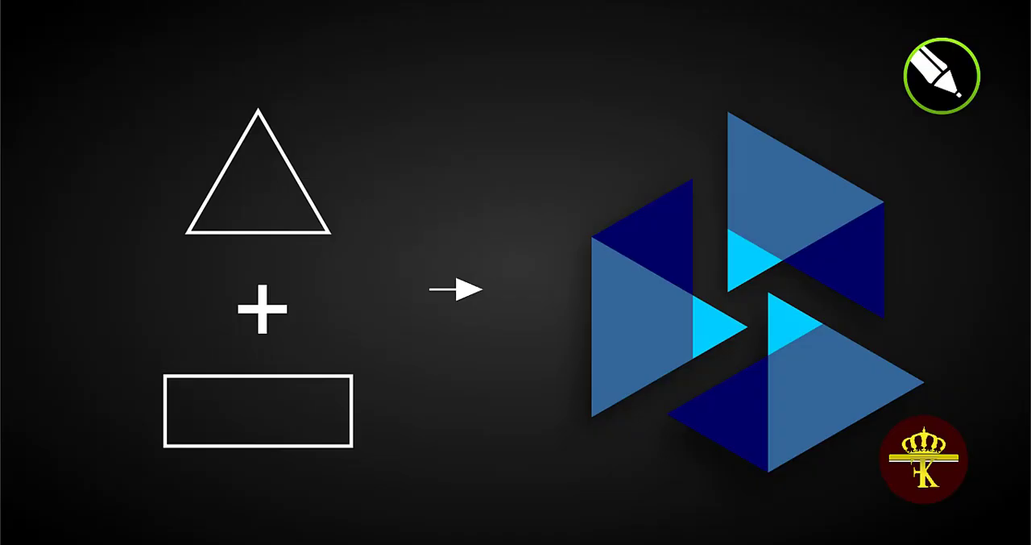